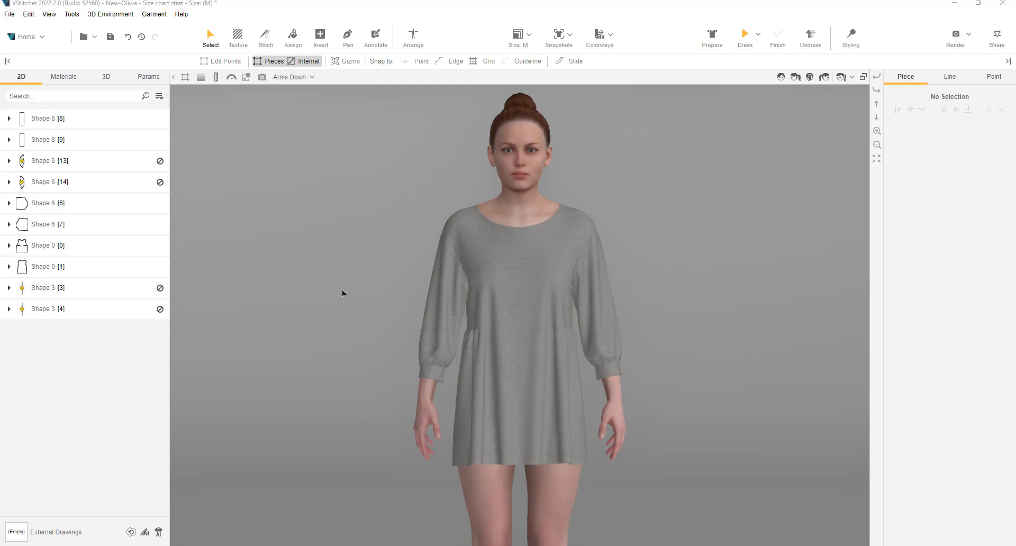
# - View the dressed avatar from different angles and switch to the 2D pattern window with all pieces in view
pyautogui.moveTo(301, 344); pyautogui.dragTo(658, 336, button='right')
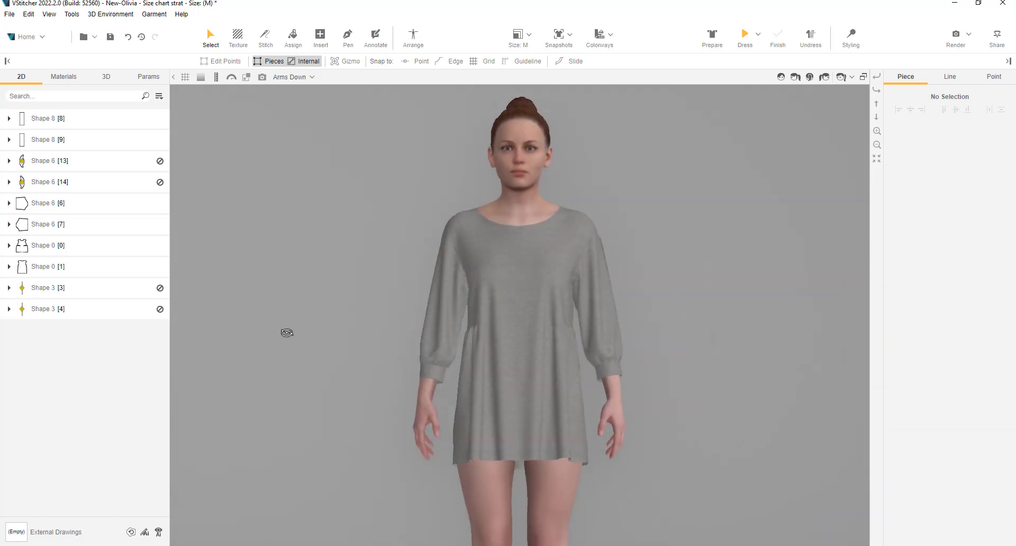
pyautogui.press('F2')
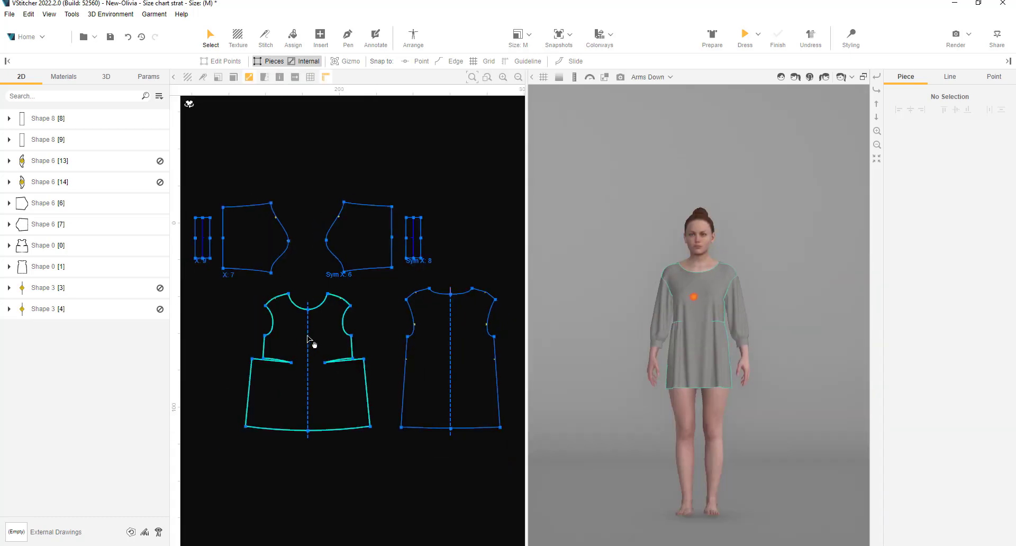
pyautogui.press('F1')
pyautogui.click(831, 78)
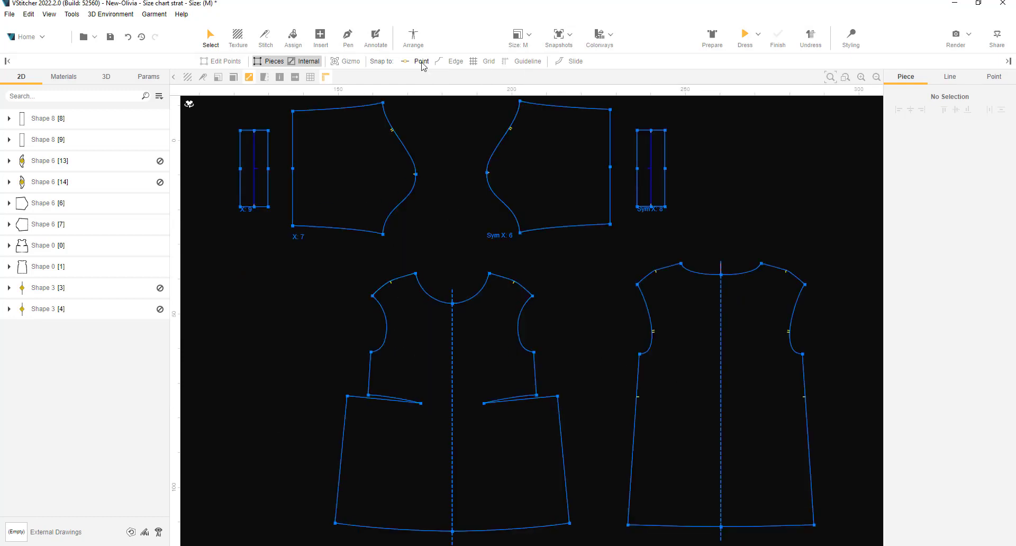
# - Overlay the front piece on the back piece with matching underarm points to compare them, and return it to its place beside the back
pyautogui.click(365, 364)
pyautogui.moveTo(363, 363); pyautogui.dragTo(651, 369)
pyautogui.scroll(2, 661, 415)
pyautogui.scroll(-1, 454, 356)
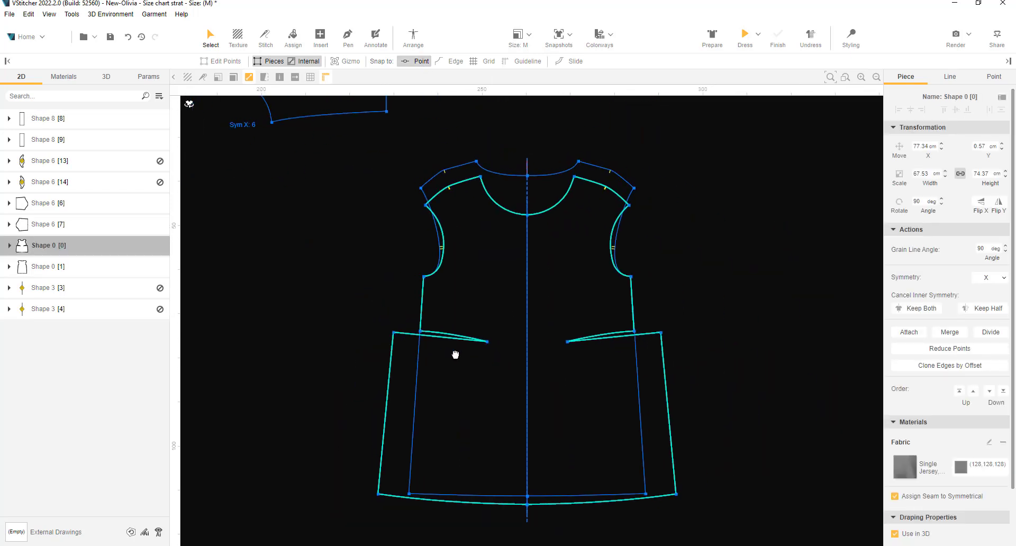
pyautogui.scroll(2, 468, 370)
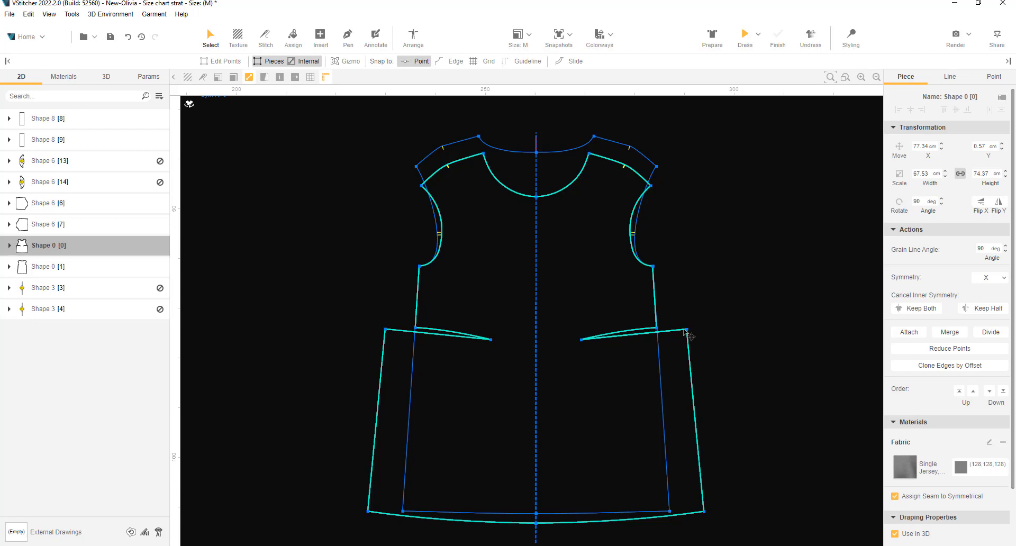
pyautogui.scroll(-1, 589, 311)
pyautogui.moveTo(589, 310); pyautogui.dragTo(404, 351)
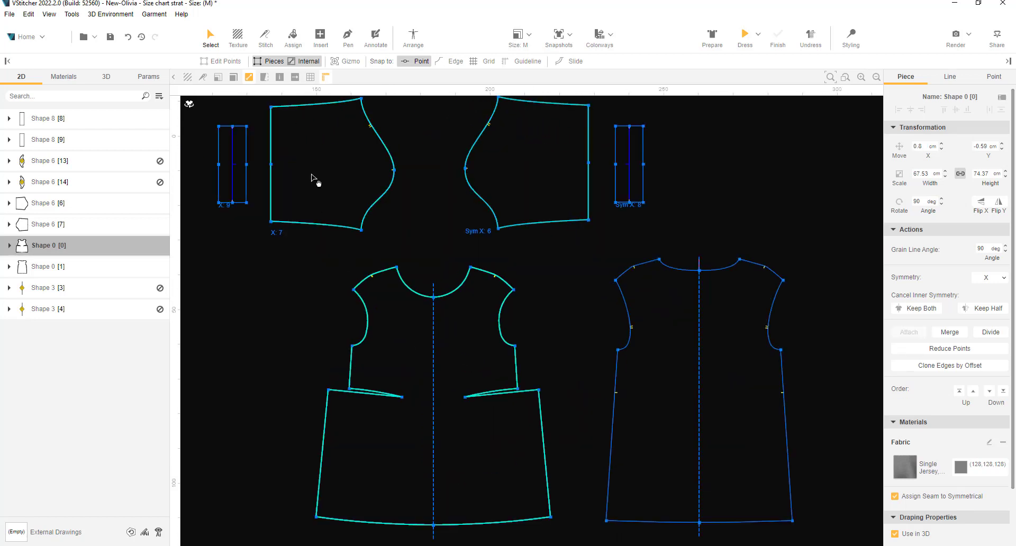
# - With the rulers shown, place a horizontal guideline at the front piece's underarm point and offset it 2 cm in Y
pyautogui.click(326, 77)
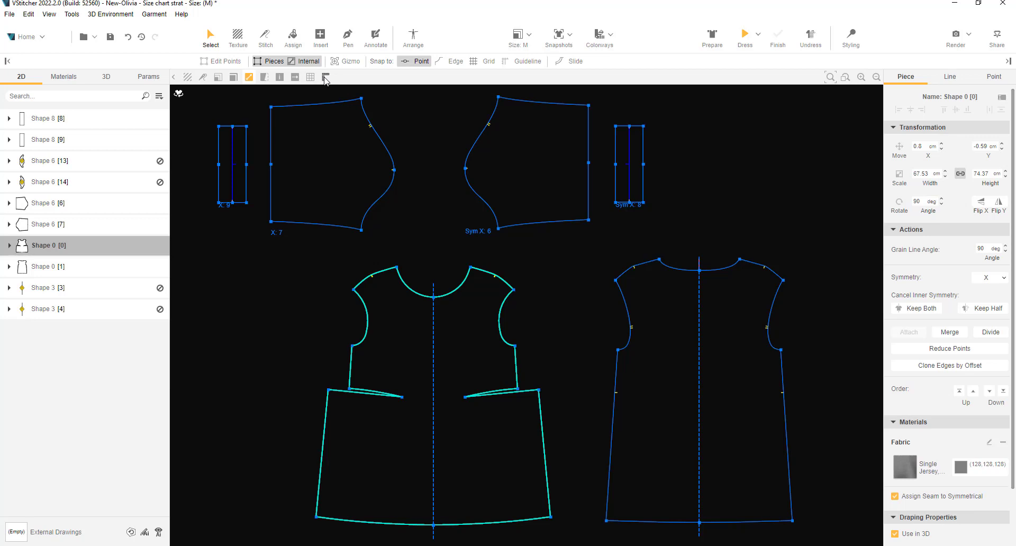
pyautogui.click(325, 78)
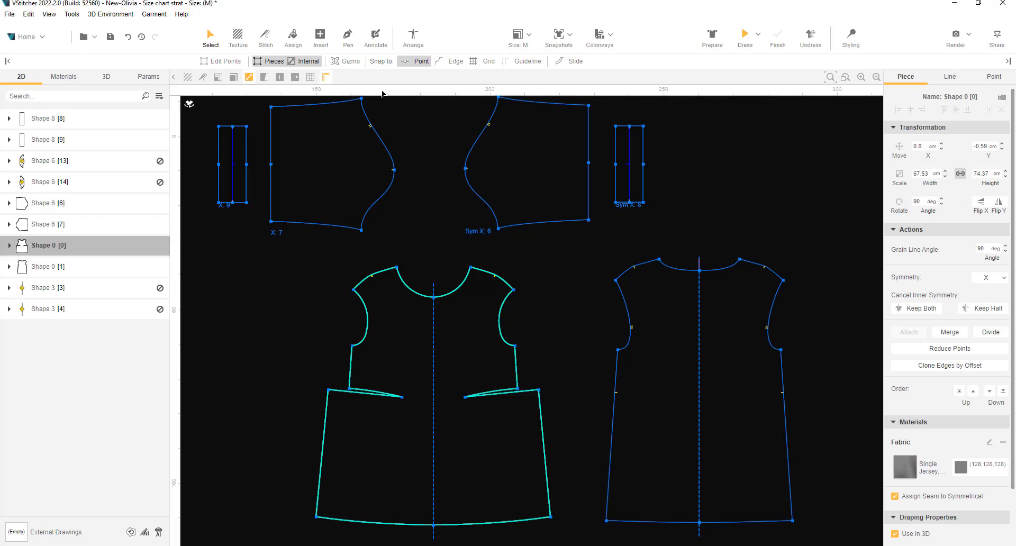
pyautogui.moveTo(382, 94); pyautogui.dragTo(349, 346)
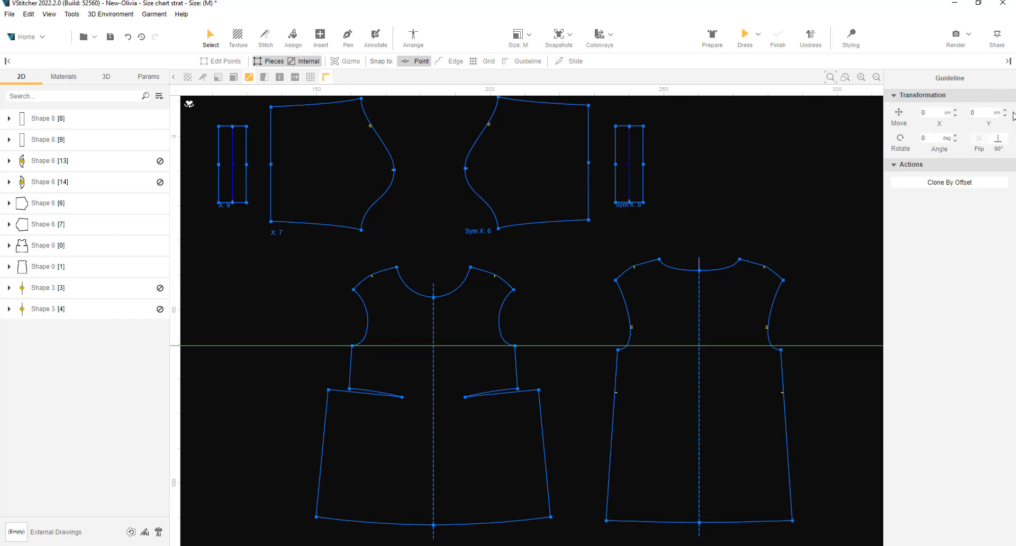
pyautogui.click(981, 113)
pyautogui.press('Return')
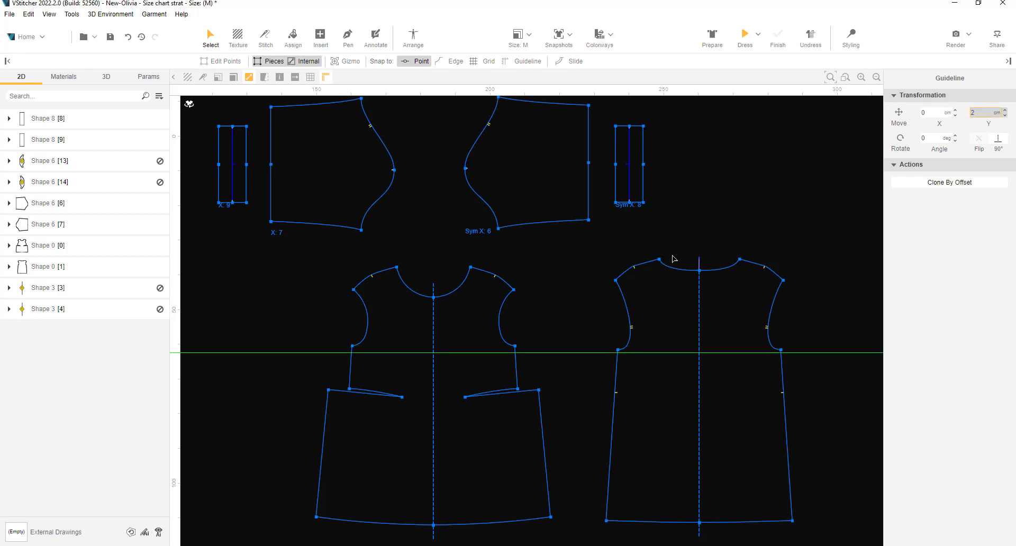
# - Trace the horizontal guideline below the underarm as an internal line on the front piece
pyautogui.click(346, 354)
pyautogui.scroll(1, 365, 357)
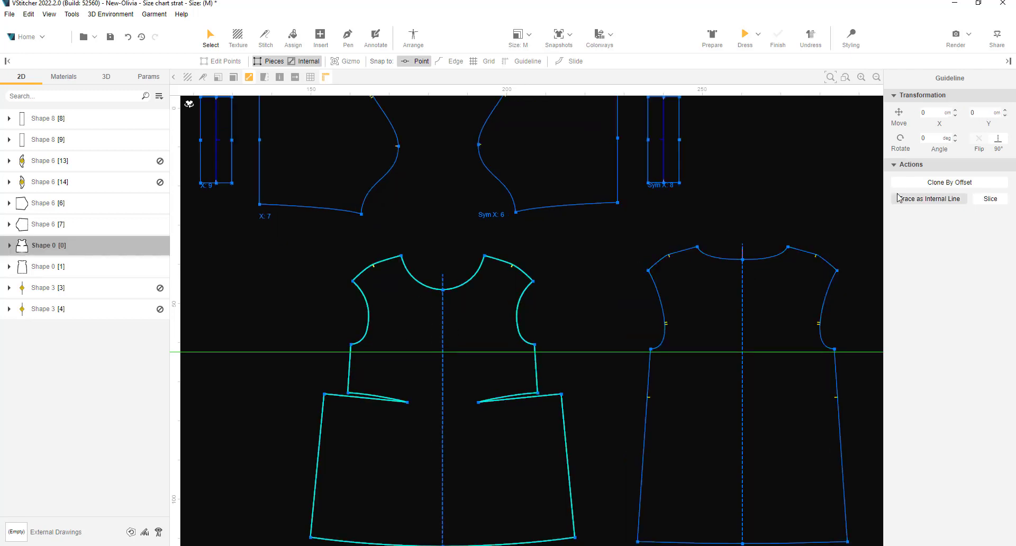
pyautogui.click(924, 203)
# - Move the horizontal guideline to the side-seam corner above the front piece's waist gathers and trace it as an internal line
pyautogui.scroll(2, 344, 460)
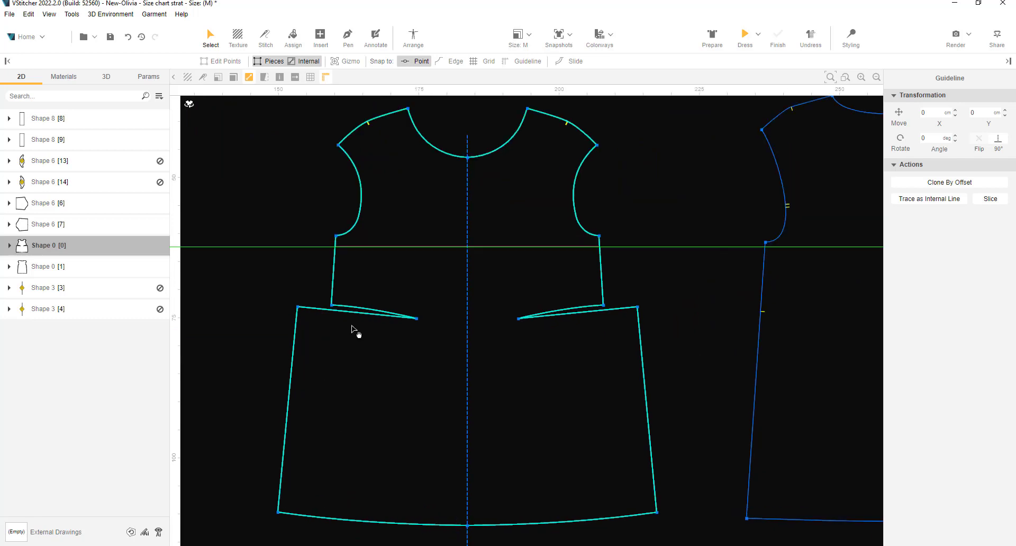
pyautogui.moveTo(310, 248); pyautogui.dragTo(335, 303)
pyautogui.click(396, 268)
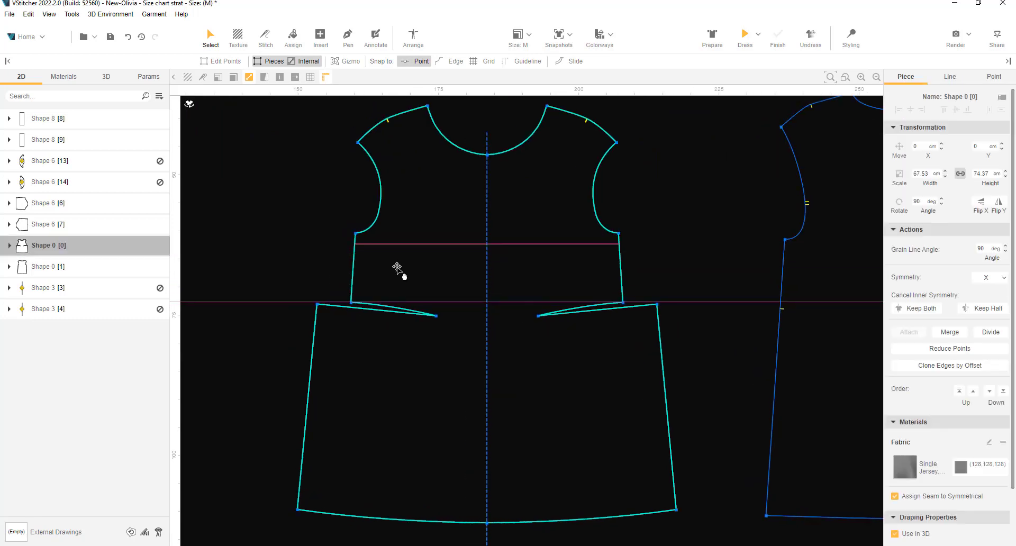
pyautogui.click(443, 303)
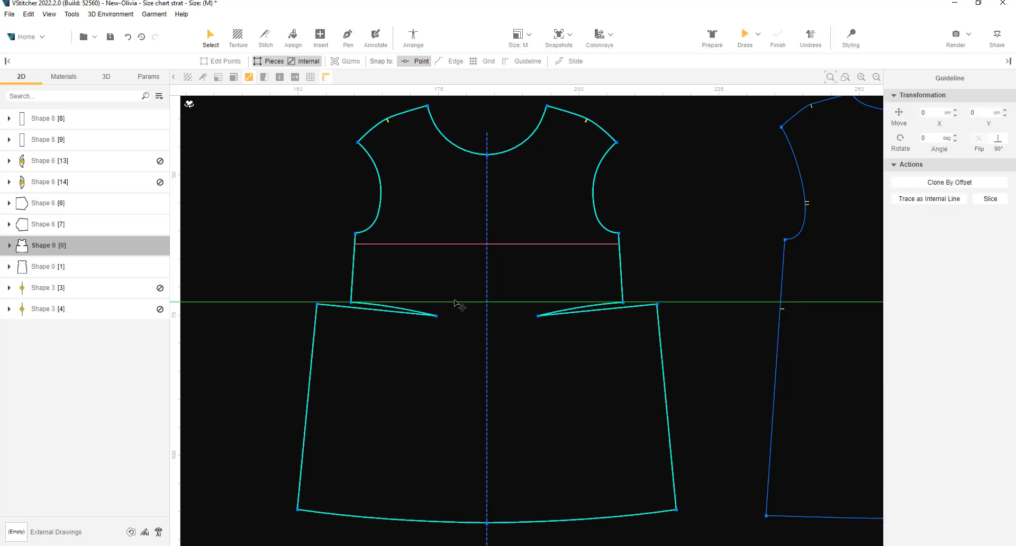
pyautogui.click(926, 205)
# - Move the horizontal guideline to the front piece's hem corner and trace it as an internal line
pyautogui.moveTo(277, 302)
pyautogui.mouseDown()
pyautogui.moveTo(292, 361)
pyautogui.moveTo(297, 509)
pyautogui.mouseUp()
pyautogui.click(407, 513)
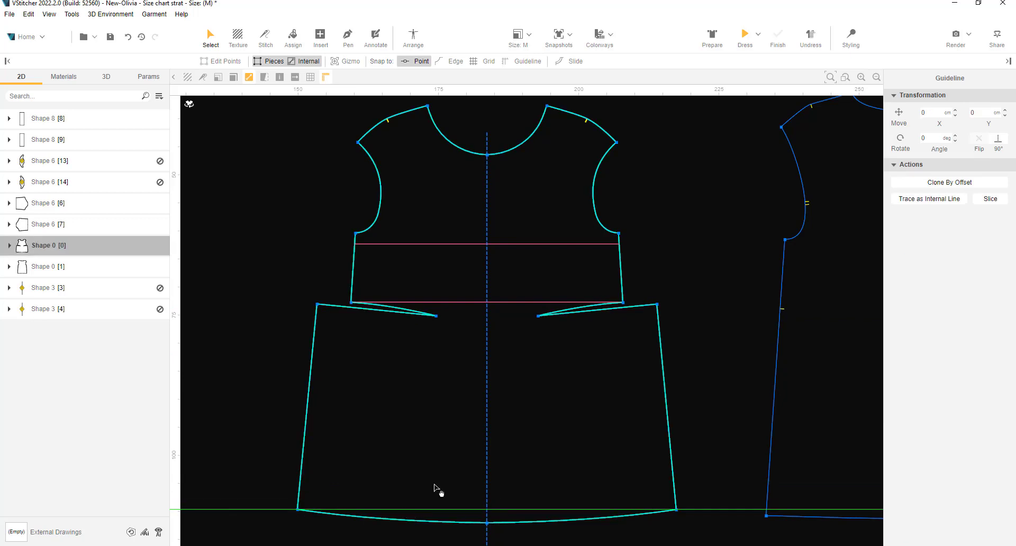
pyautogui.click(928, 201)
# - Place a vertical guideline at the front piece's right-hand neck-shoulder point and trace it as an internal line
pyautogui.scroll(-2, 669, 254)
pyautogui.moveTo(593, 246); pyautogui.dragTo(506, 278, button='middle')
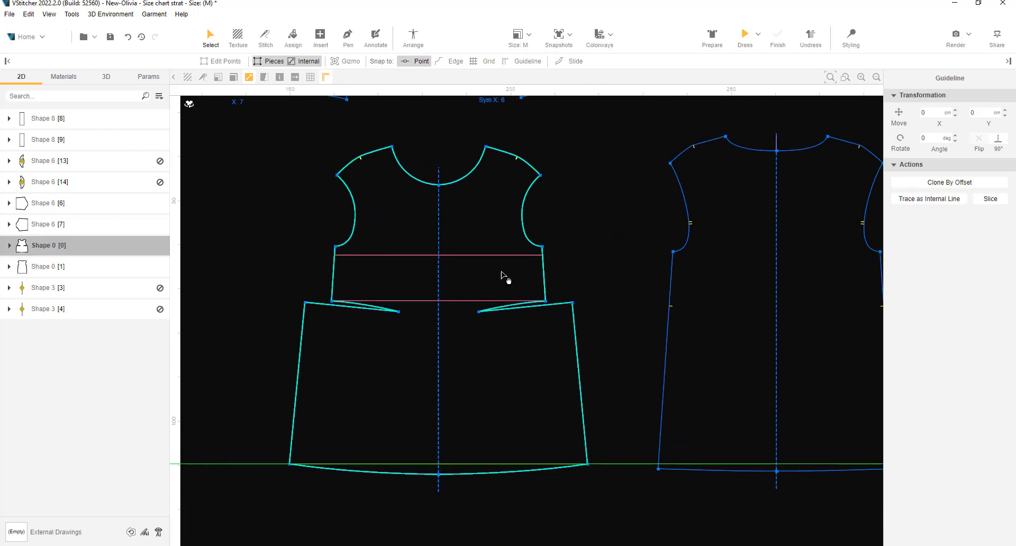
pyautogui.moveTo(177, 343); pyautogui.dragTo(500, 220)
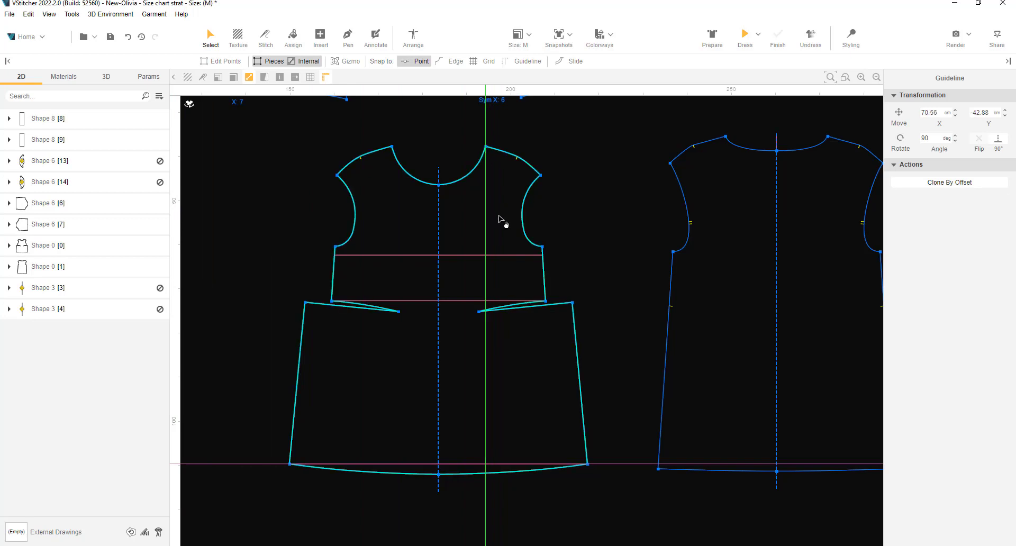
pyautogui.click(500, 219)
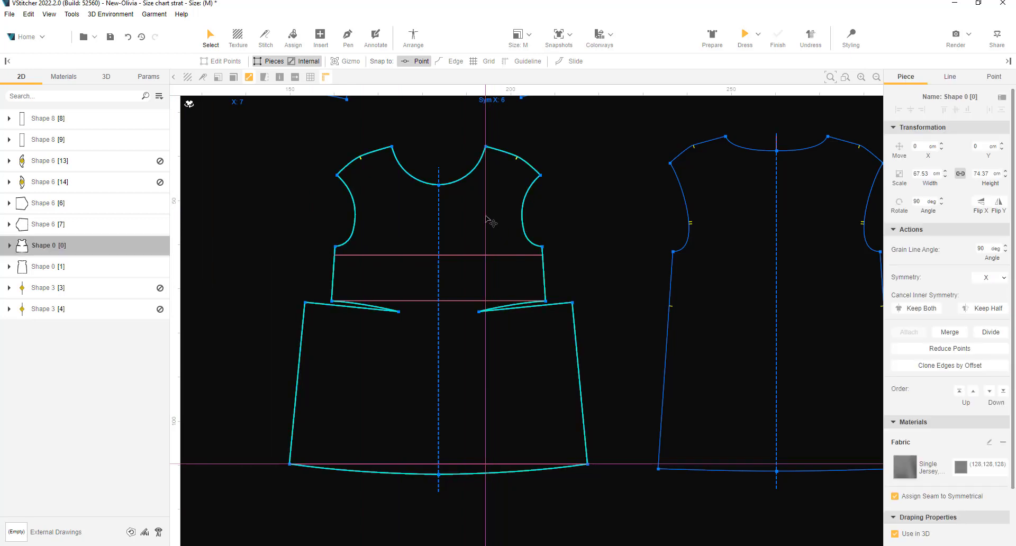
pyautogui.click(486, 220)
pyautogui.click(601, 229)
# - Move the horizontal guideline to the back piece's outer shoulder points and trace it as an internal line on the back
pyautogui.scroll(-2, 587, 326)
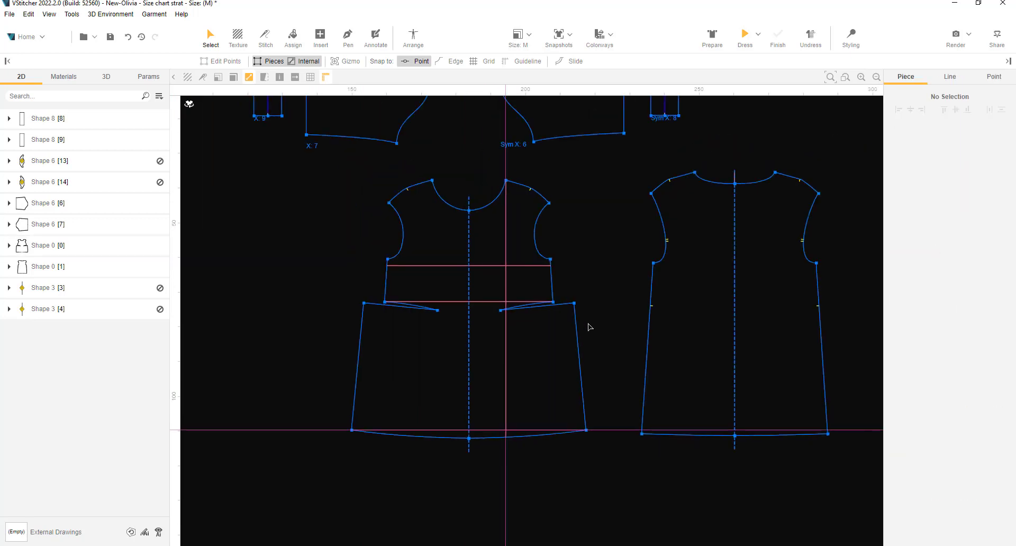
pyautogui.moveTo(587, 326); pyautogui.dragTo(567, 418, button='middle')
pyautogui.click(571, 490)
pyautogui.moveTo(572, 490); pyautogui.dragTo(606, 256)
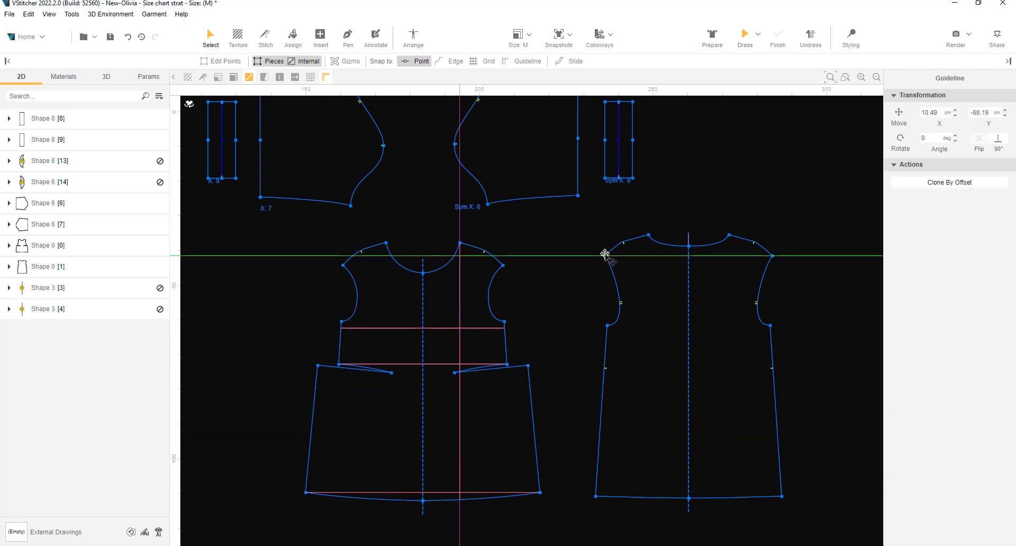
pyautogui.scroll(3, 661, 254)
pyautogui.moveTo(662, 254); pyautogui.dragTo(459, 284, button='middle')
pyautogui.keyDown('shift'); pyautogui.click(438, 244); pyautogui.keyUp('shift')
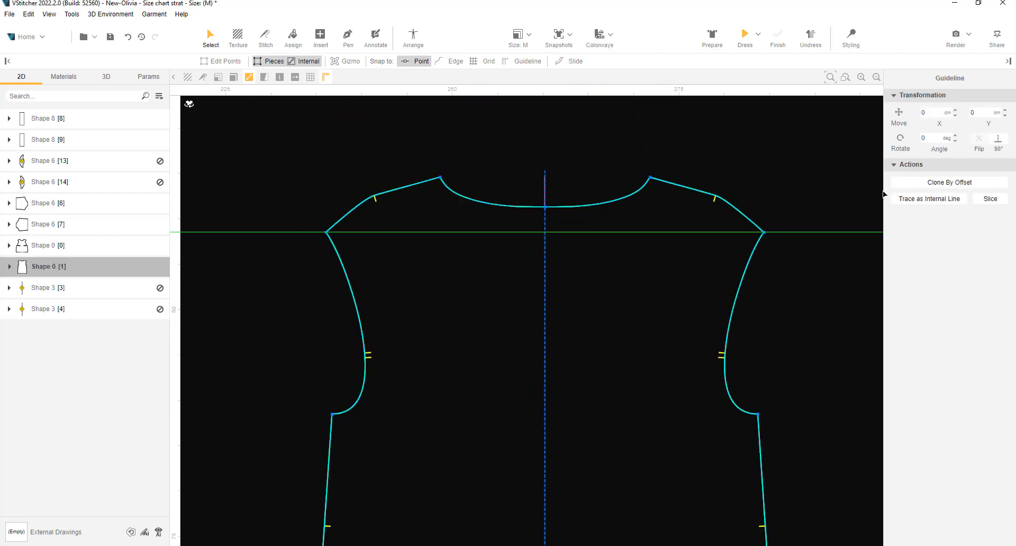
pyautogui.click(917, 198)
pyautogui.click(280, 280)
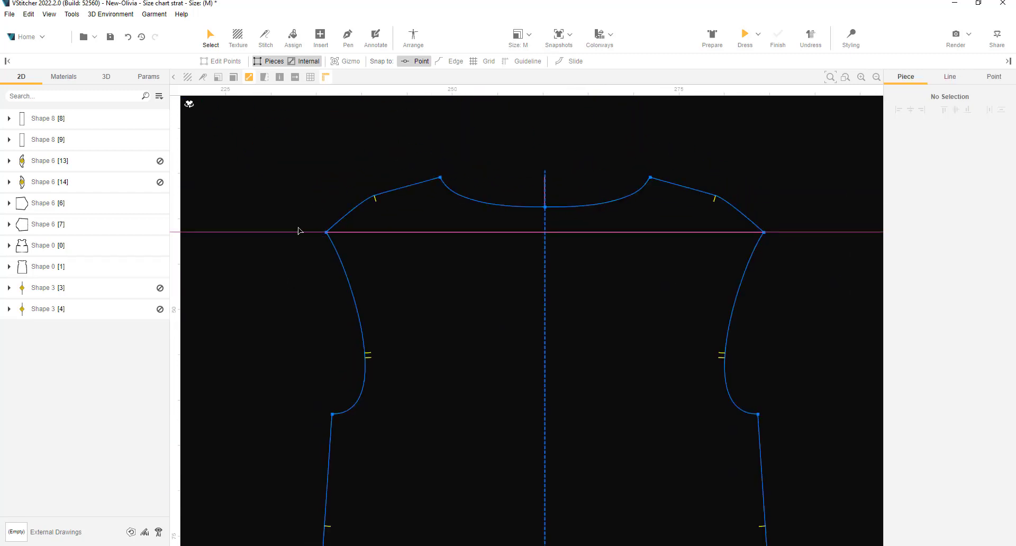
# - Move the horizontal guideline to the back piece's shoulder notches and trace it as an internal line
pyautogui.moveTo(292, 231); pyautogui.dragTo(379, 199)
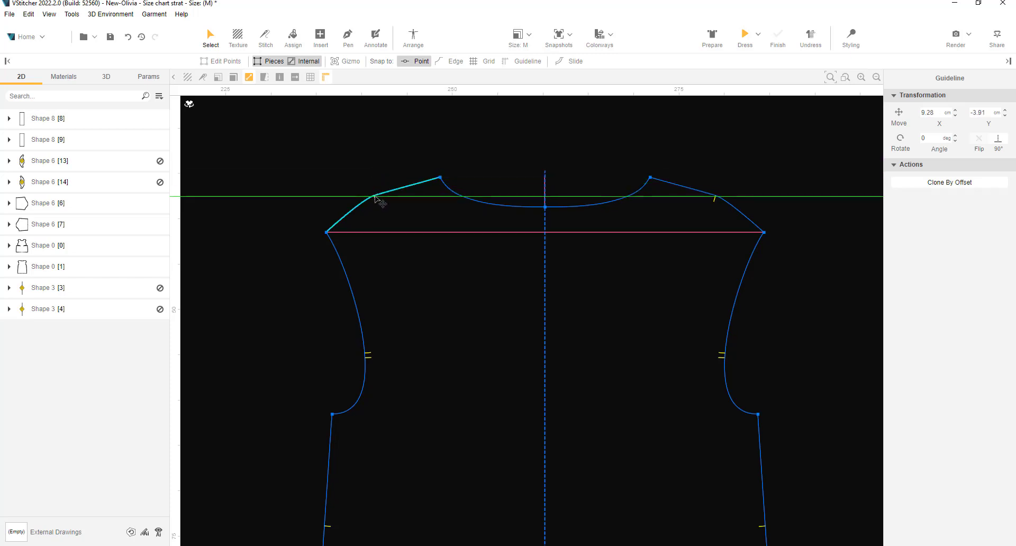
pyautogui.scroll(3, 379, 203)
pyautogui.scroll(-4, 401, 226)
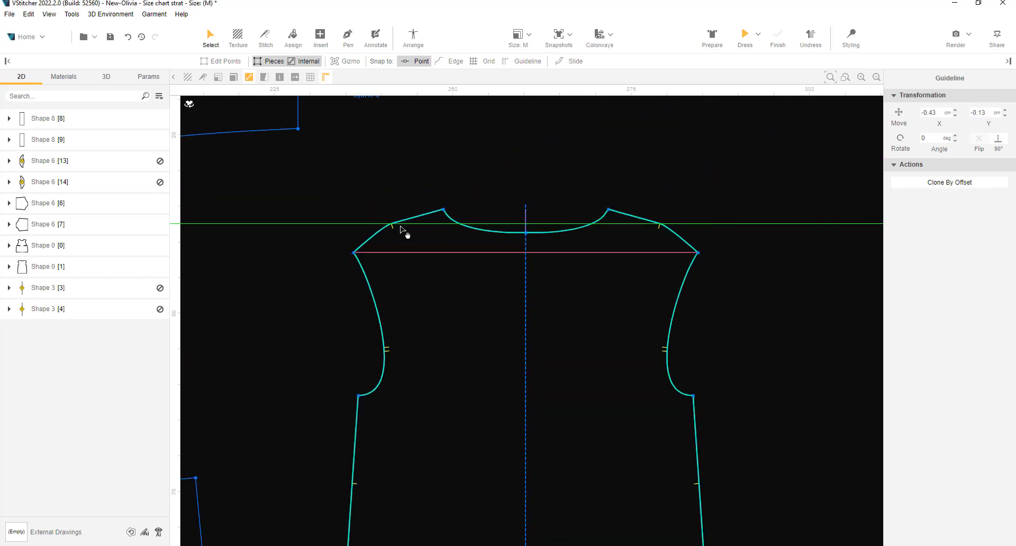
pyautogui.click(429, 293)
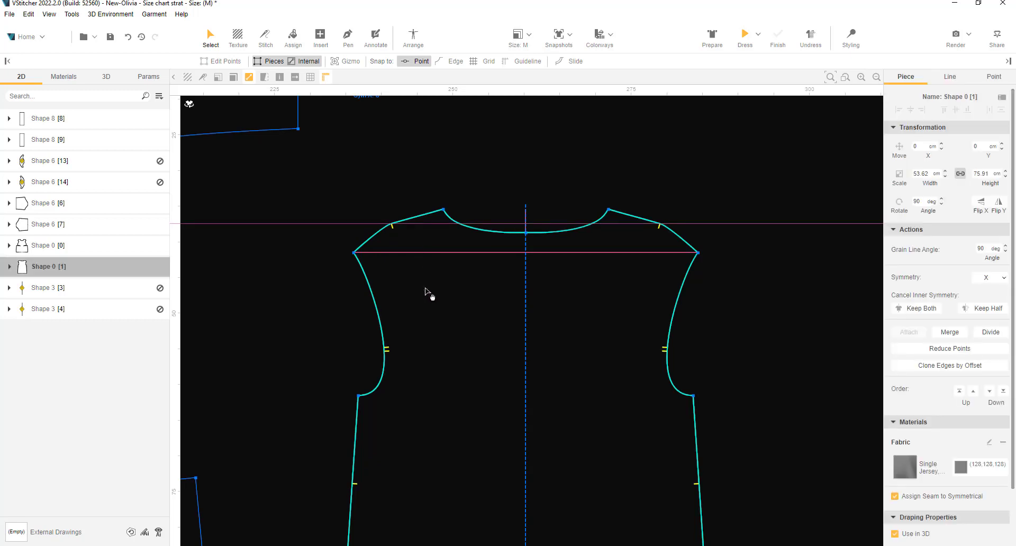
pyautogui.click(351, 224)
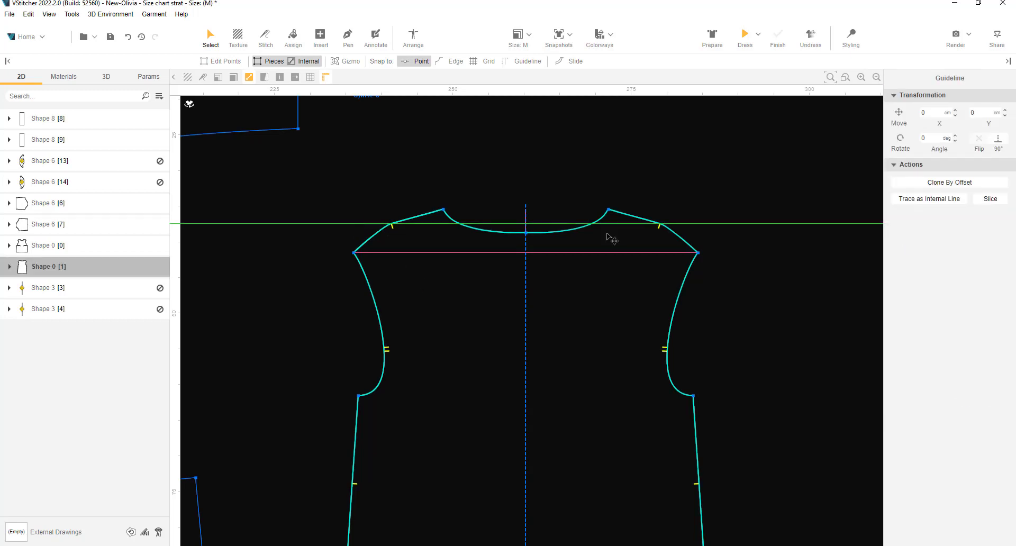
pyautogui.click(923, 200)
# - Move the horizontal guideline up, clear of the front and back pieces
pyautogui.scroll(1, 490, 232)
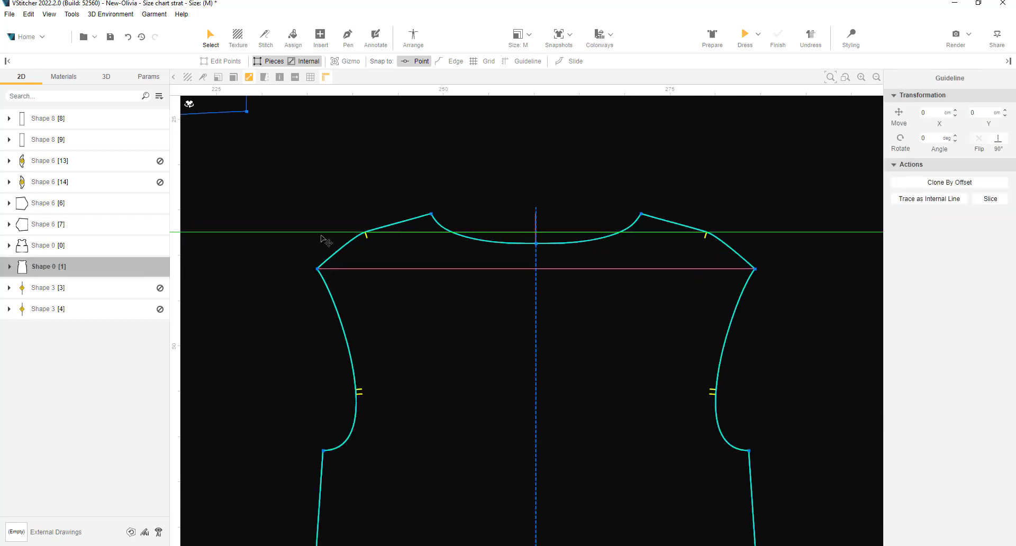
pyautogui.moveTo(324, 233); pyautogui.dragTo(347, 164)
pyautogui.scroll(-5, 379, 199)
pyautogui.scroll(1, 322, 388)
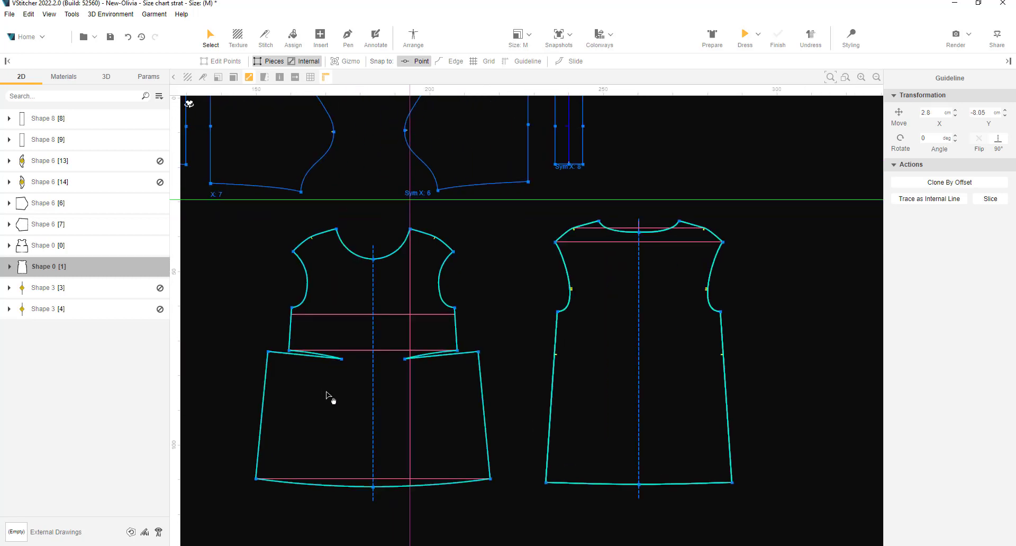
# - Overlay the front piece on the back piece so that their underarm points and centre lines coincide
pyautogui.scroll(1, 326, 393)
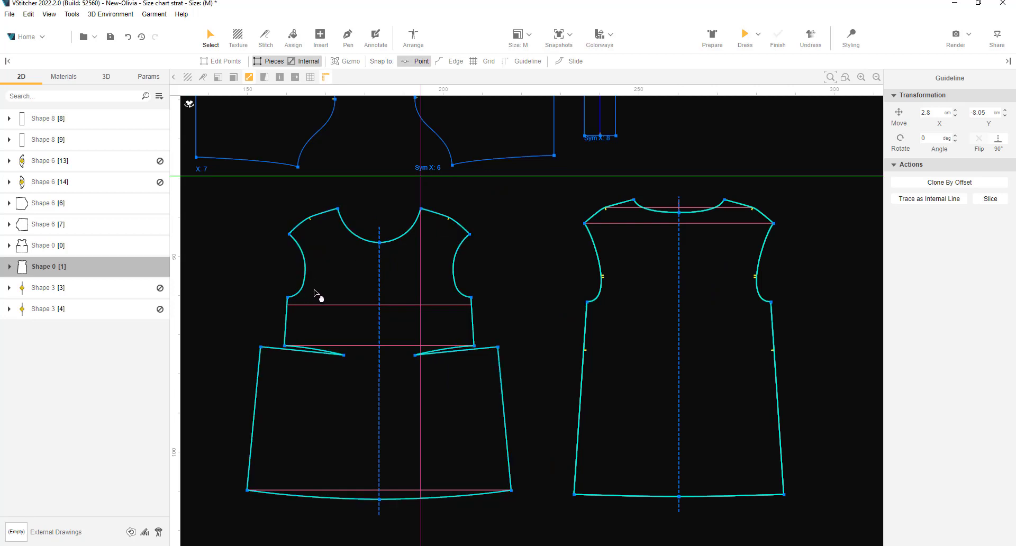
pyautogui.moveTo(315, 293); pyautogui.dragTo(608, 295)
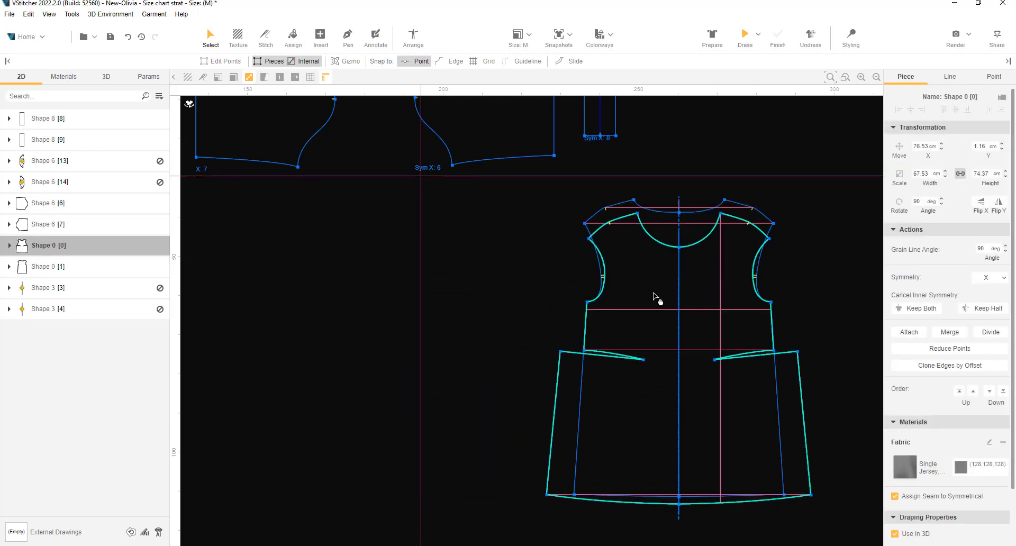
pyautogui.scroll(3, 808, 286)
pyautogui.moveTo(818, 246); pyautogui.dragTo(696, 244, button='middle')
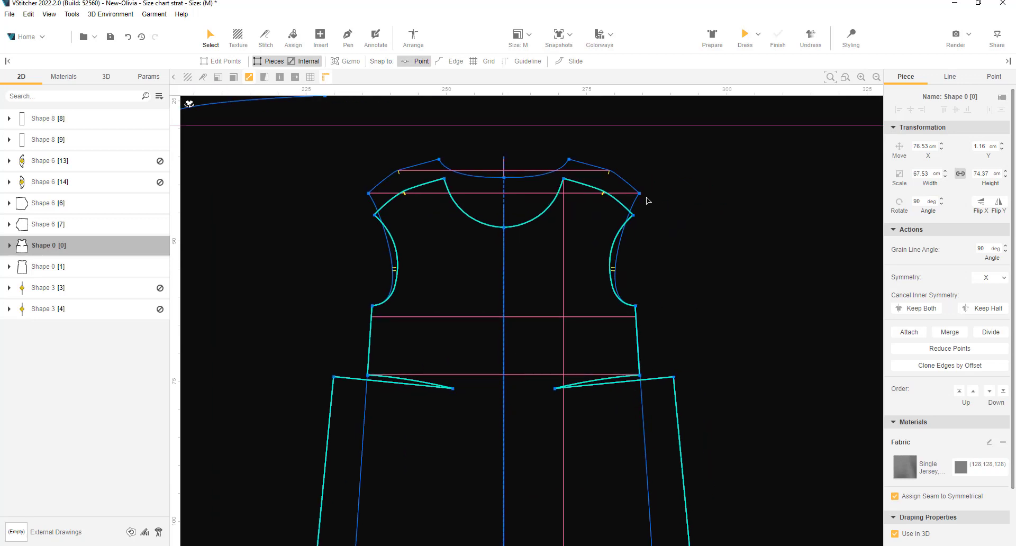
pyautogui.scroll(2, 651, 232)
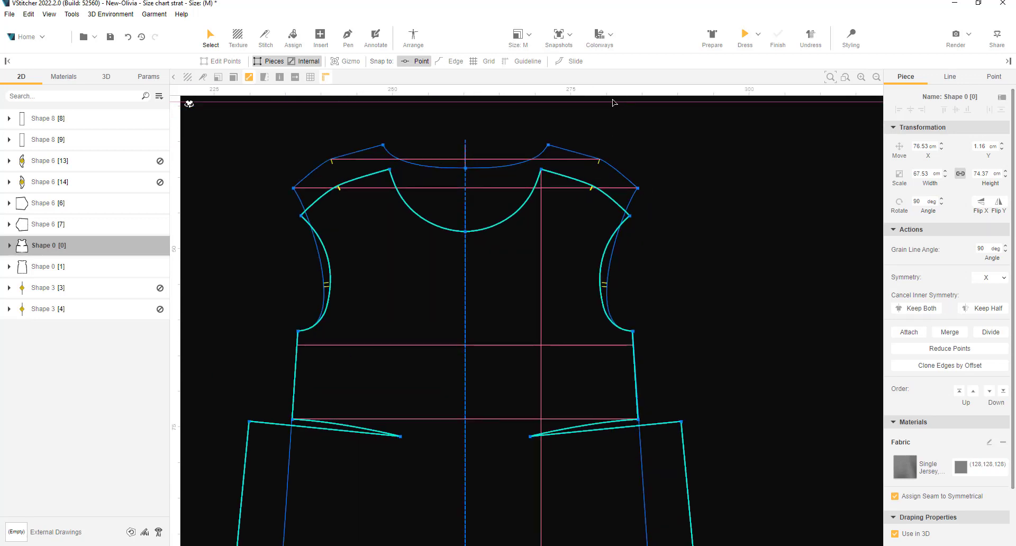
# - Place the horizontal guideline midway between the back and front outer shoulder points, measuring from the back and setting its Y move to 1.95 cm
pyautogui.moveTo(613, 102); pyautogui.dragTo(638, 188)
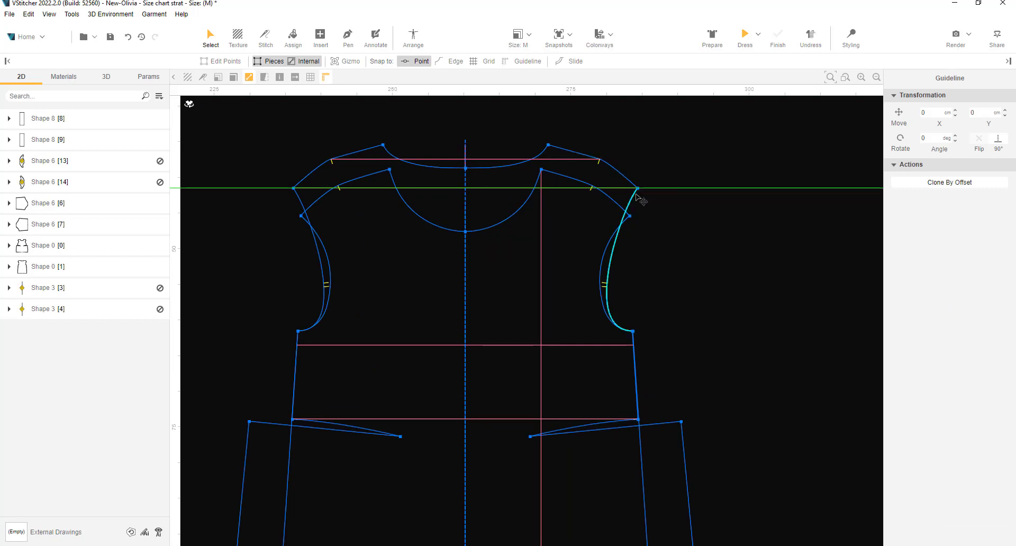
pyautogui.scroll(2, 641, 200)
pyautogui.moveTo(735, 186); pyautogui.dragTo(704, 225)
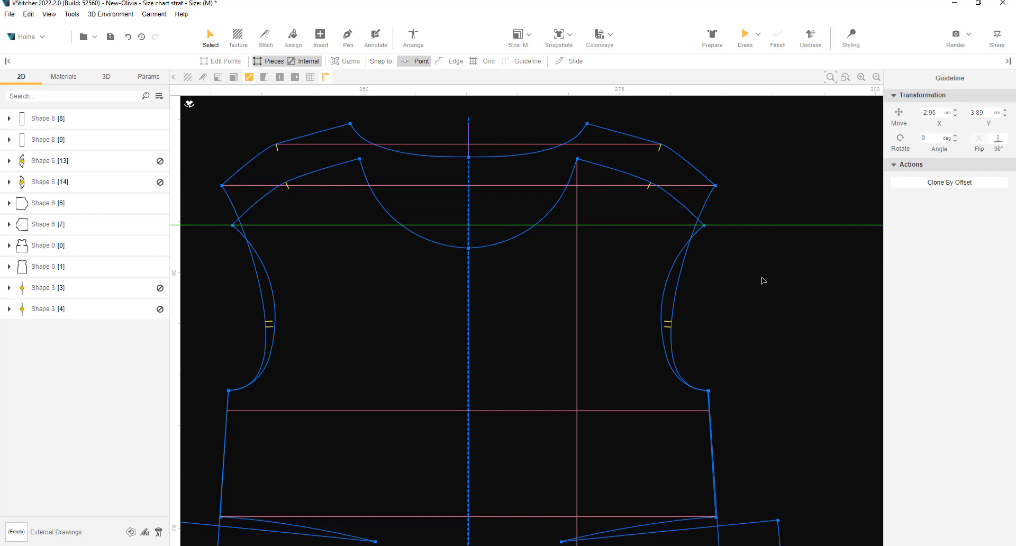
pyautogui.click(983, 113)
pyautogui.press('Return')
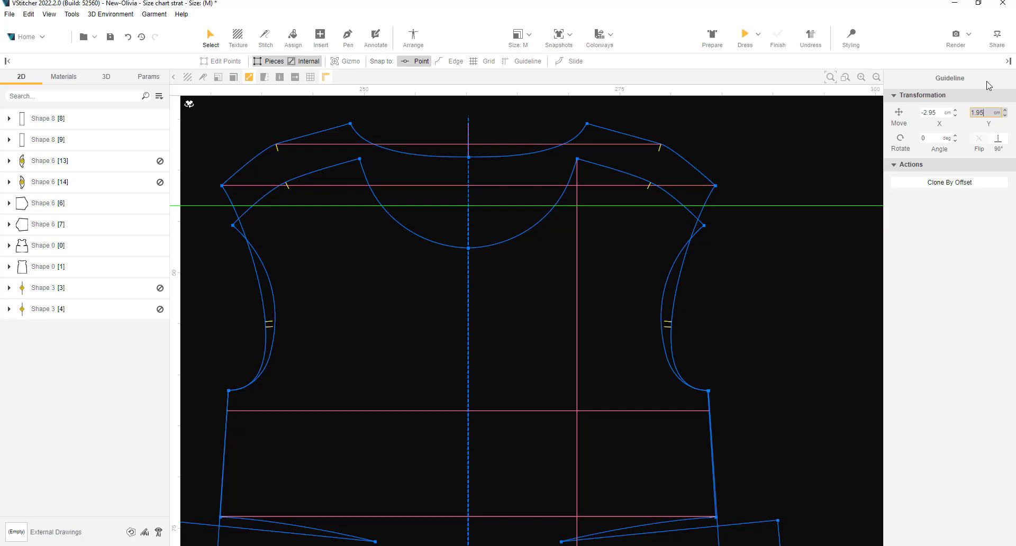
# - With guideline snapping on, draw a straight armhole line on the back piece from the guideline's armhole crossing to the underarm point
pyautogui.click(349, 37)
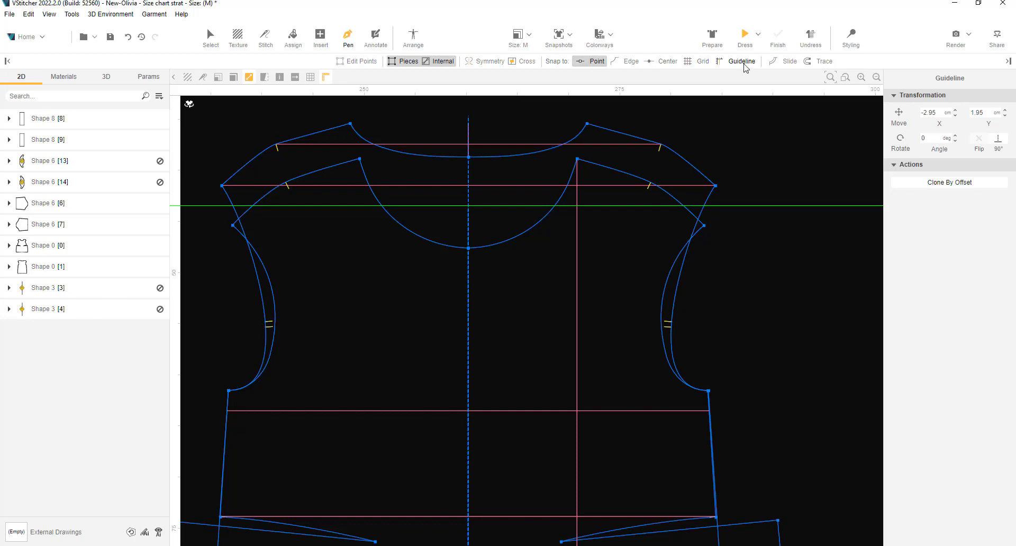
pyautogui.click(742, 61)
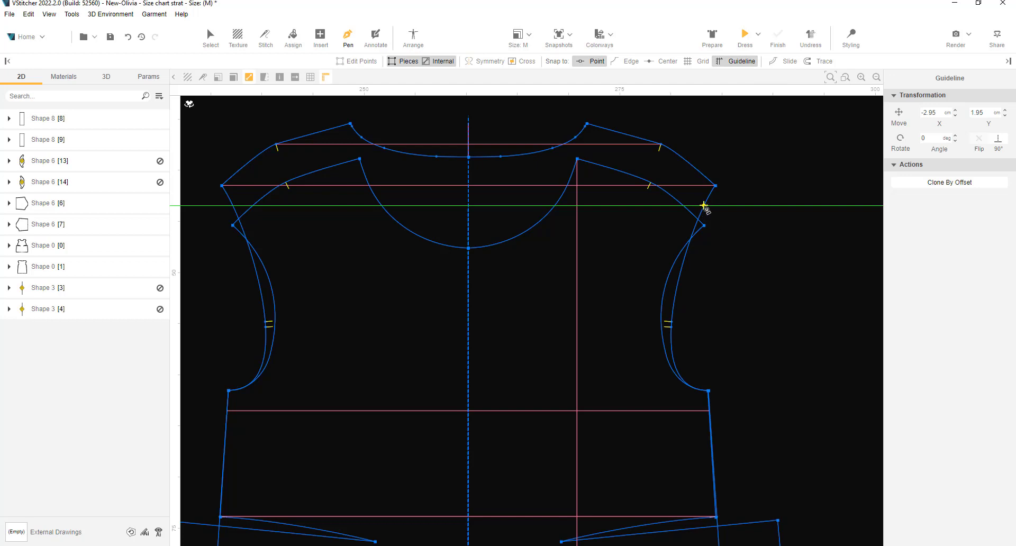
pyautogui.click(704, 205)
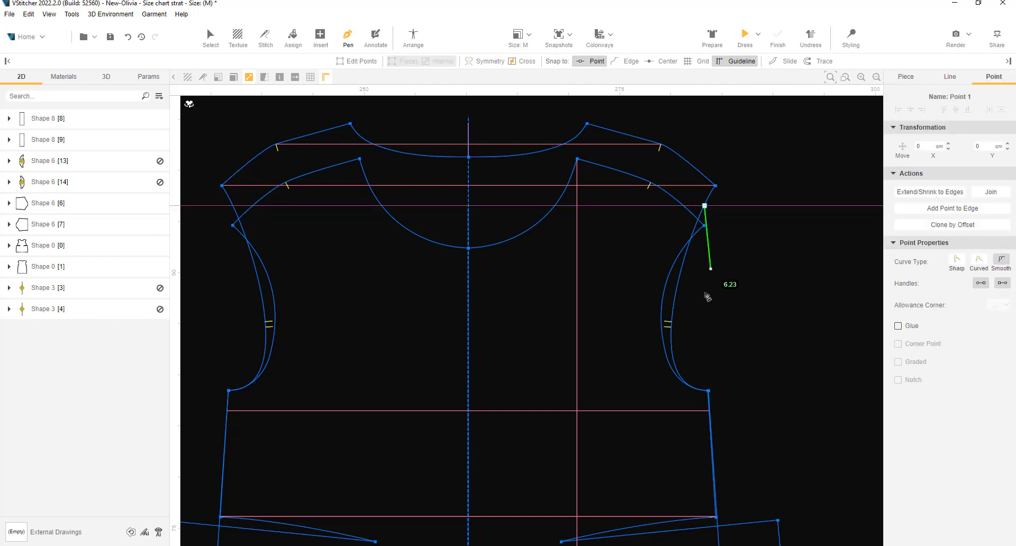
pyautogui.click(708, 391)
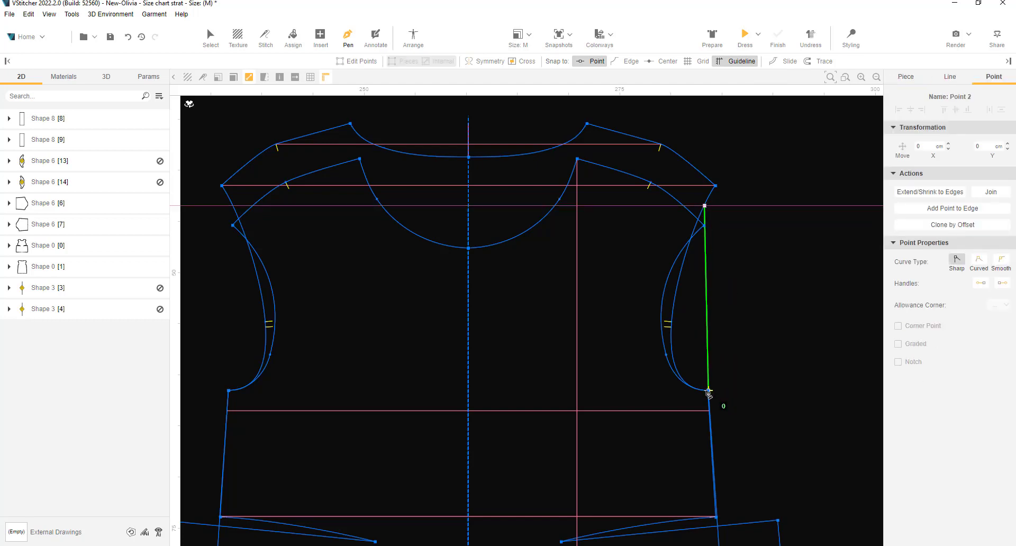
pyautogui.press('Escape')
pyautogui.scroll(-6, 465, 265)
pyautogui.press('Escape')
# - Move the front piece off the back piece and clear the horizontal guideline
pyautogui.moveTo(437, 401); pyautogui.dragTo(194, 395)
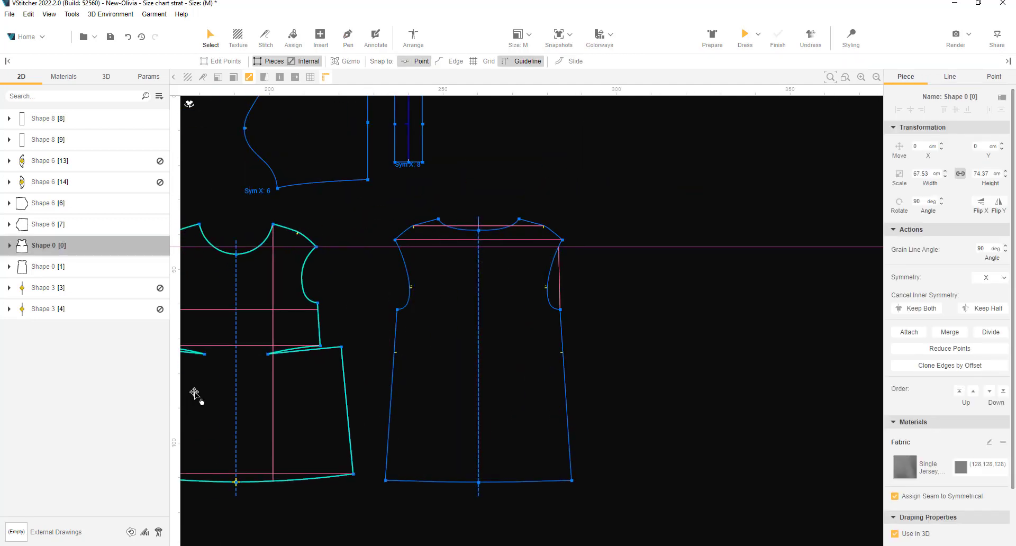
pyautogui.moveTo(379, 309); pyautogui.dragTo(482, 328, button='middle')
pyautogui.click(616, 195)
# - Draw the back piece's neck width line between the two neck points and a vertical neck drop line up from the centre neckline point
pyautogui.scroll(5, 611, 193)
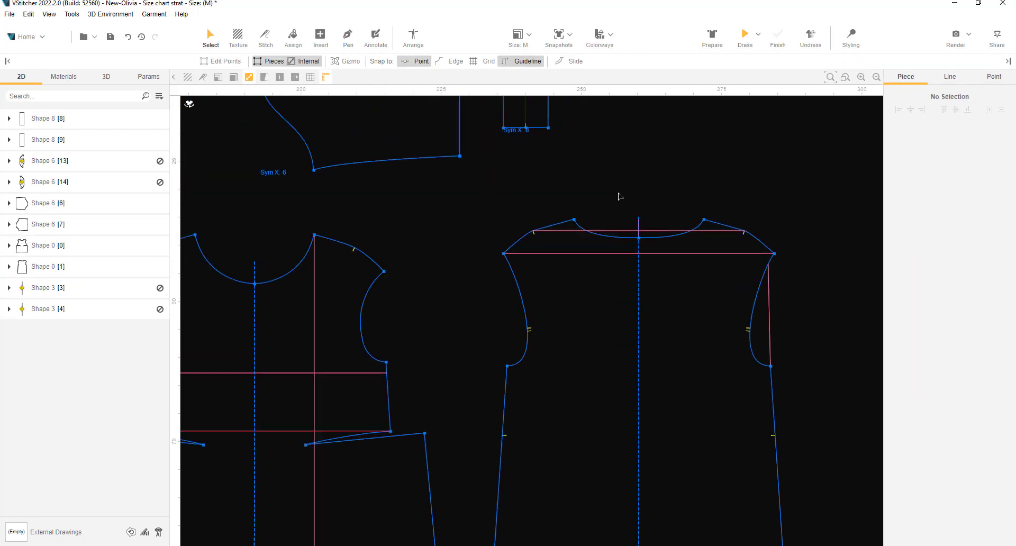
pyautogui.moveTo(597, 199); pyautogui.dragTo(501, 180, button='middle')
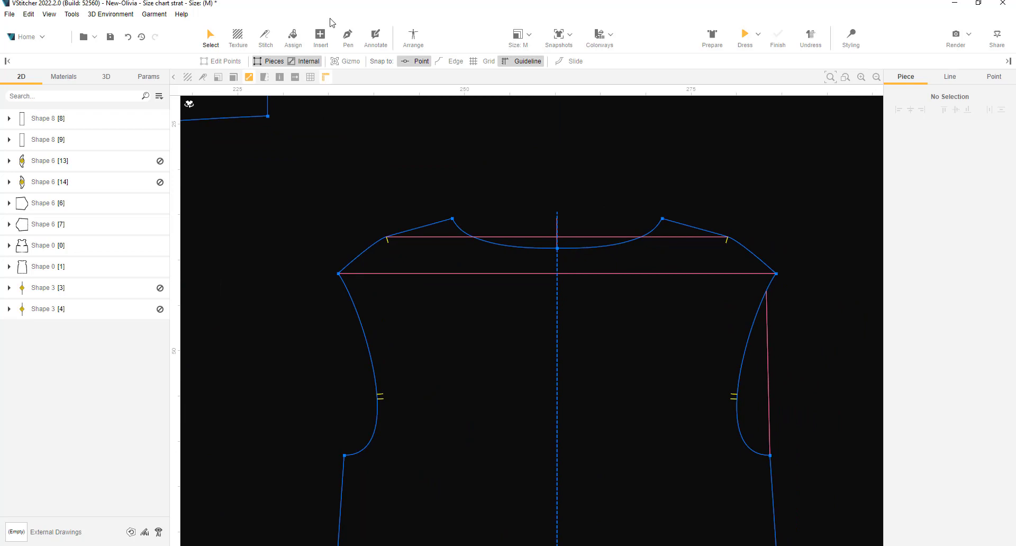
pyautogui.click(348, 37)
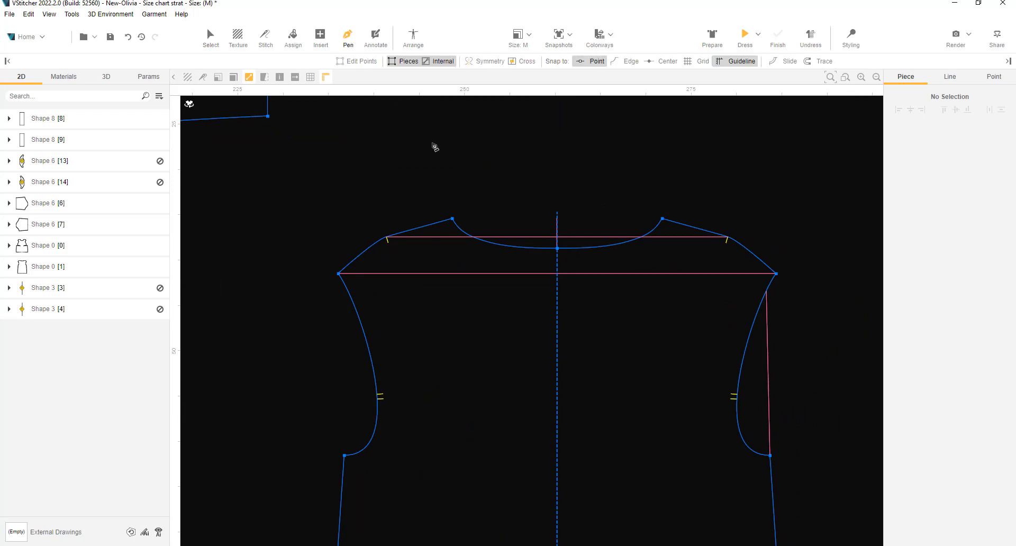
pyautogui.click(452, 218)
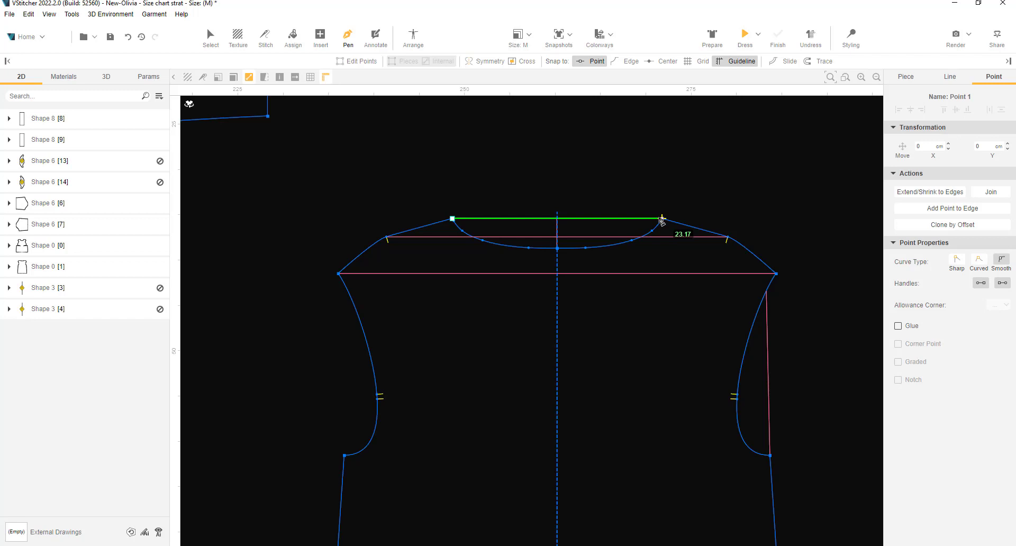
pyautogui.press('Escape')
pyautogui.scroll(3, 532, 194)
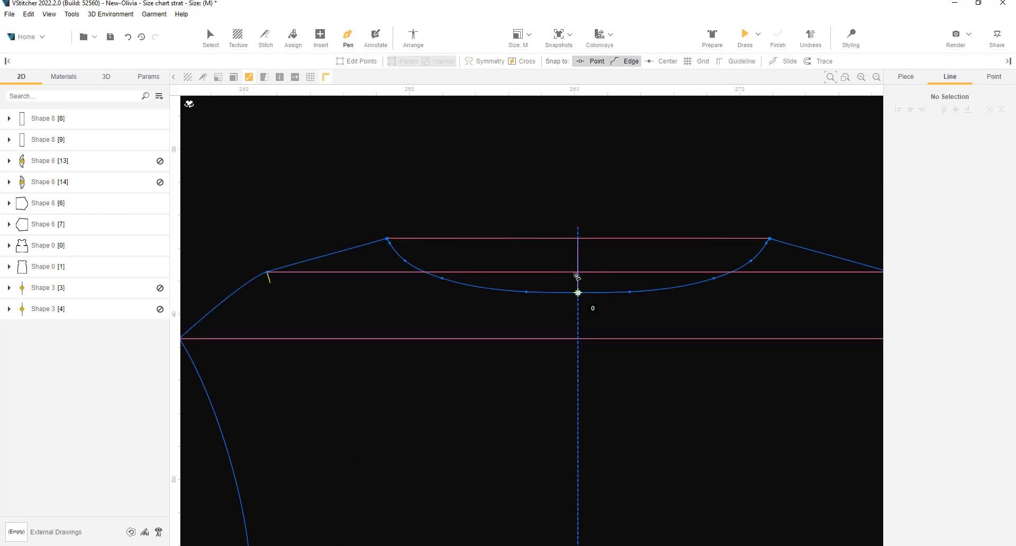
pyautogui.click(578, 293)
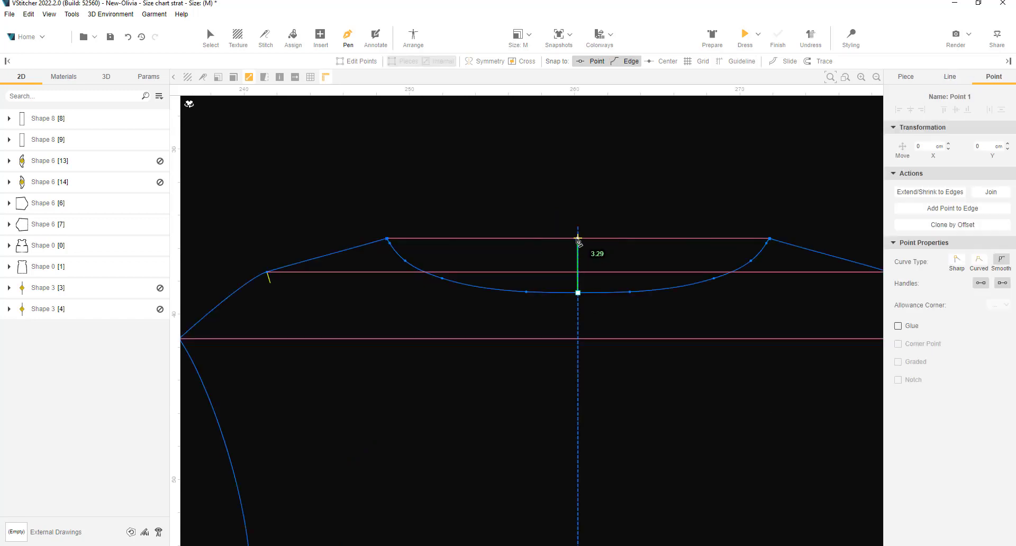
pyautogui.press('Escape')
# - Draw the front piece's neck width line between its neck points and a vertical neck drop line from the centre neckline up to it
pyautogui.scroll(-8, 378, 222)
pyautogui.moveTo(276, 226); pyautogui.dragTo(584, 259, button='middle')
pyautogui.scroll(5, 350, 299)
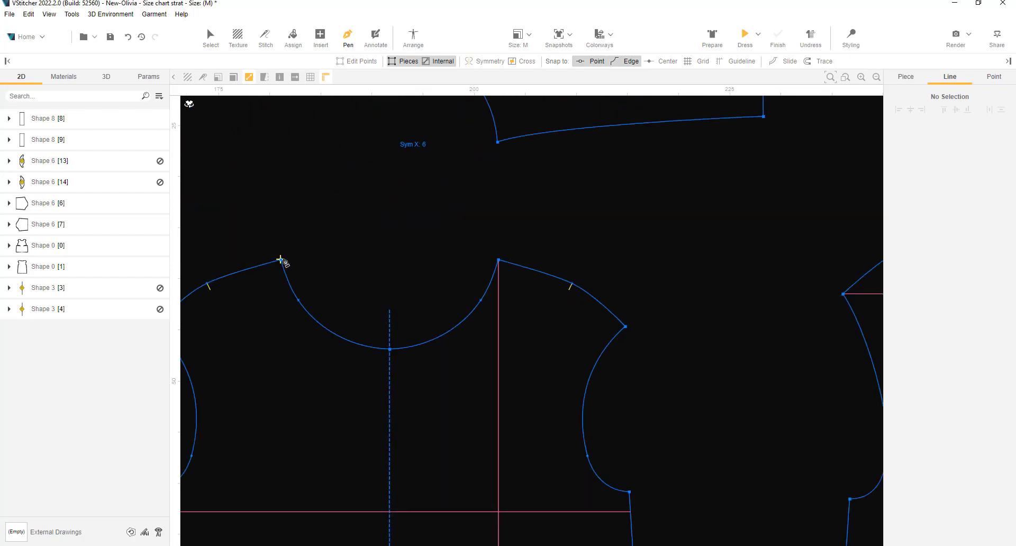
pyautogui.click(281, 259)
pyautogui.doubleClick(498, 259)
pyautogui.click(390, 350)
pyautogui.doubleClick(389, 260)
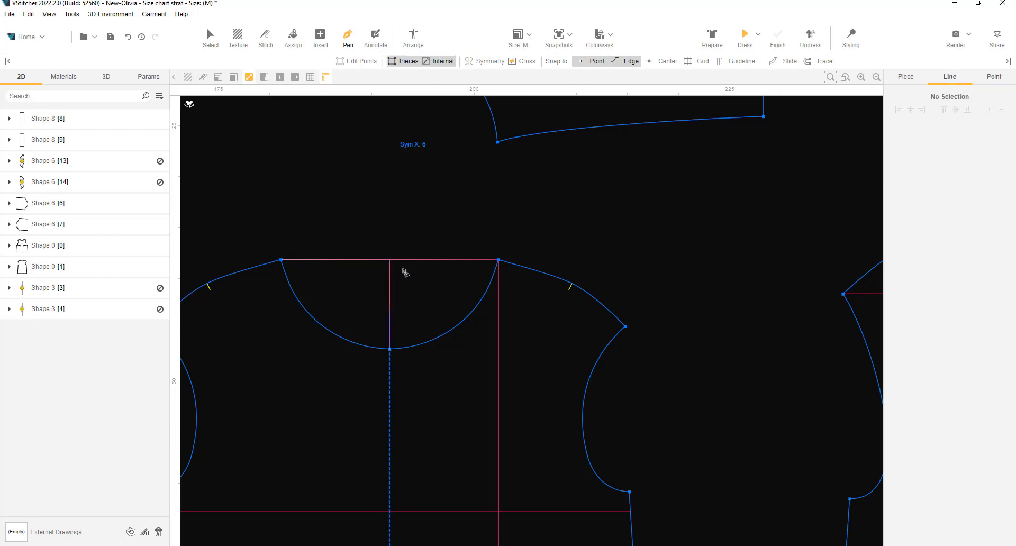
pyautogui.scroll(-9, 405, 272)
pyautogui.press('Escape')
# - Place a horizontal guideline at the cap point of sleeve piece 7 and trace it as an internal line
pyautogui.scroll(3, 254, 248)
pyautogui.moveTo(254, 248); pyautogui.dragTo(285, 359, button='middle')
pyautogui.scroll(5, 433, 526)
pyautogui.moveTo(418, 87); pyautogui.dragTo(611, 274)
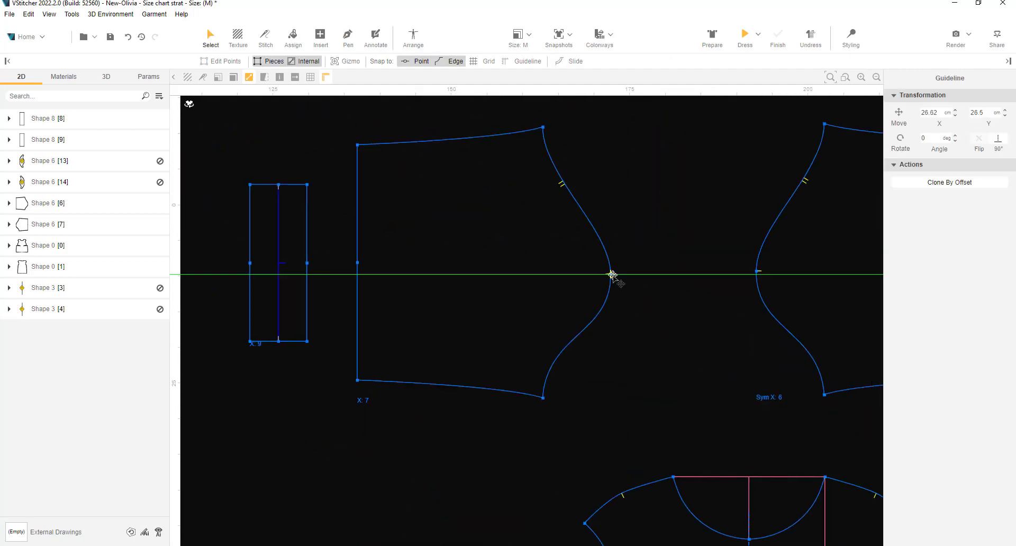
pyautogui.click(434, 323)
pyautogui.keyDown('shift'); pyautogui.click(424, 274); pyautogui.keyUp('shift')
pyautogui.click(929, 198)
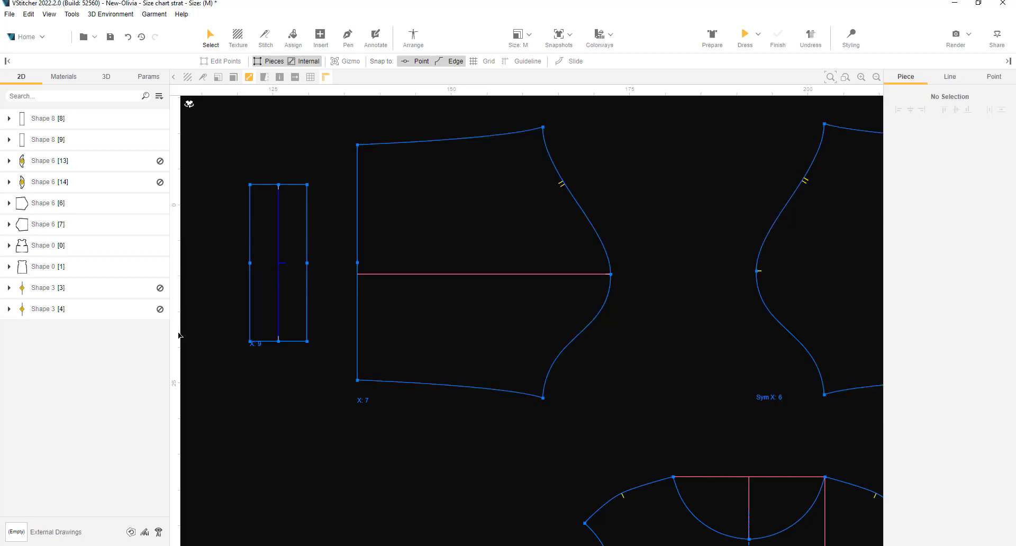
# - Place a vertical guideline through the underarm points of sleeve piece 7 and move it -2 cm in X
pyautogui.moveTo(180, 335); pyautogui.dragTo(544, 395)
pyautogui.click(625, 393)
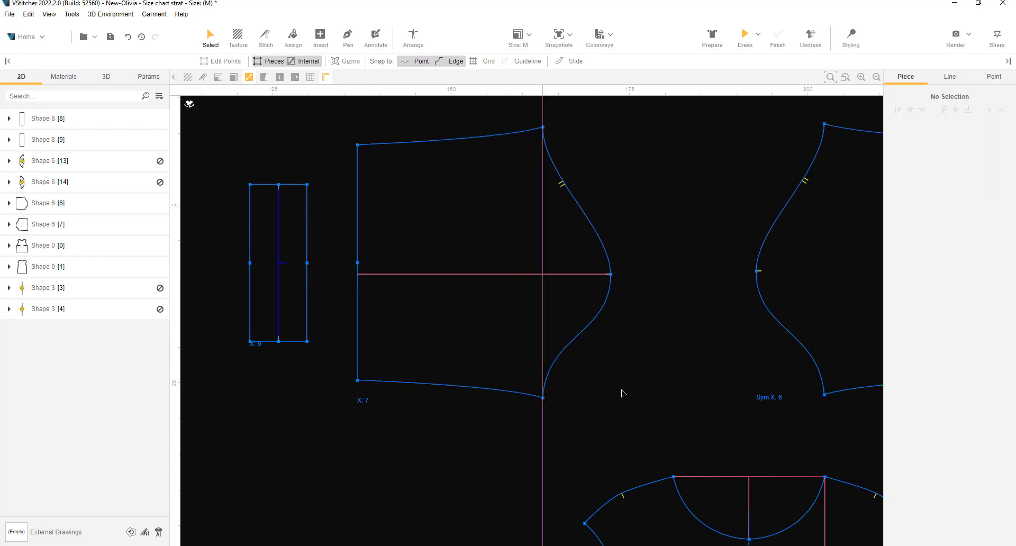
pyautogui.click(543, 419)
pyautogui.click(935, 112)
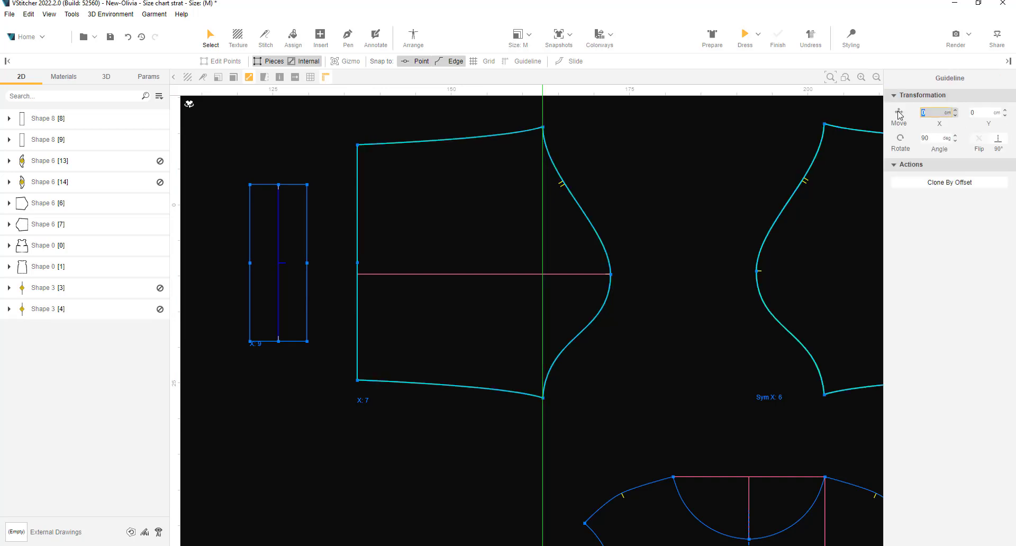
pyautogui.write('-2')
pyautogui.press('Return')
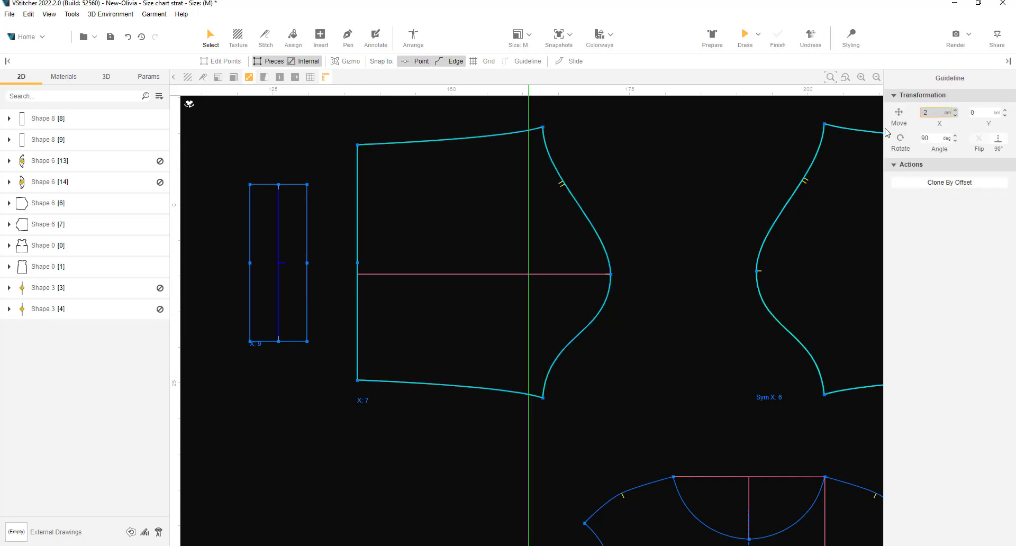
# - Trace the vertical guideline as an internal line on sleeve piece 7 and turn off the line's Glue property
pyautogui.click(552, 307)
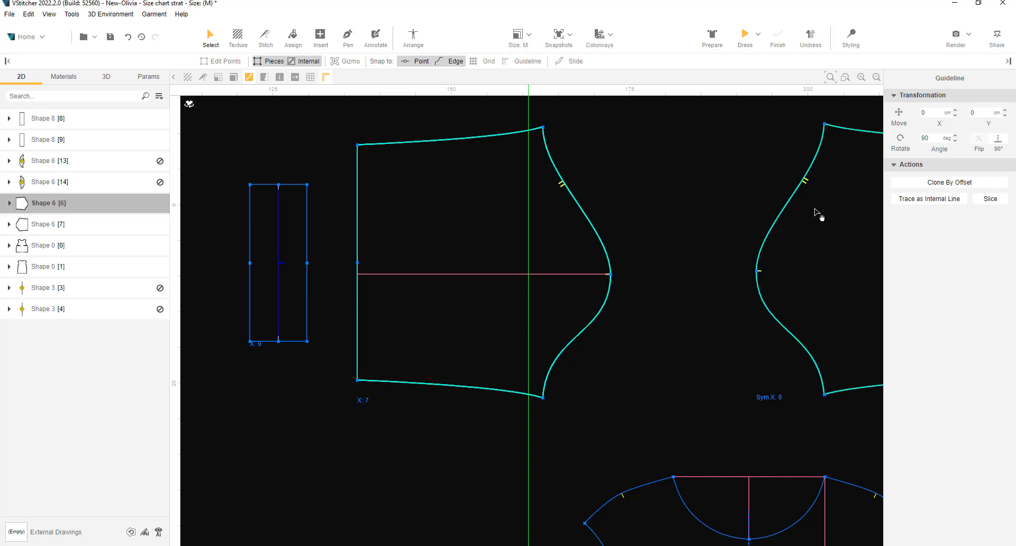
pyautogui.click(918, 199)
pyautogui.click(527, 316)
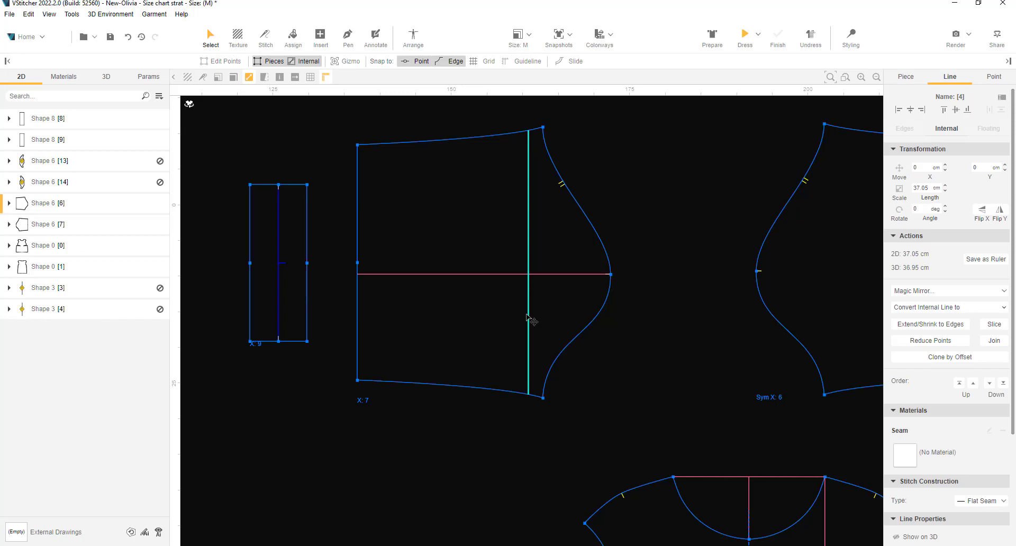
pyautogui.scroll(-1, 931, 407)
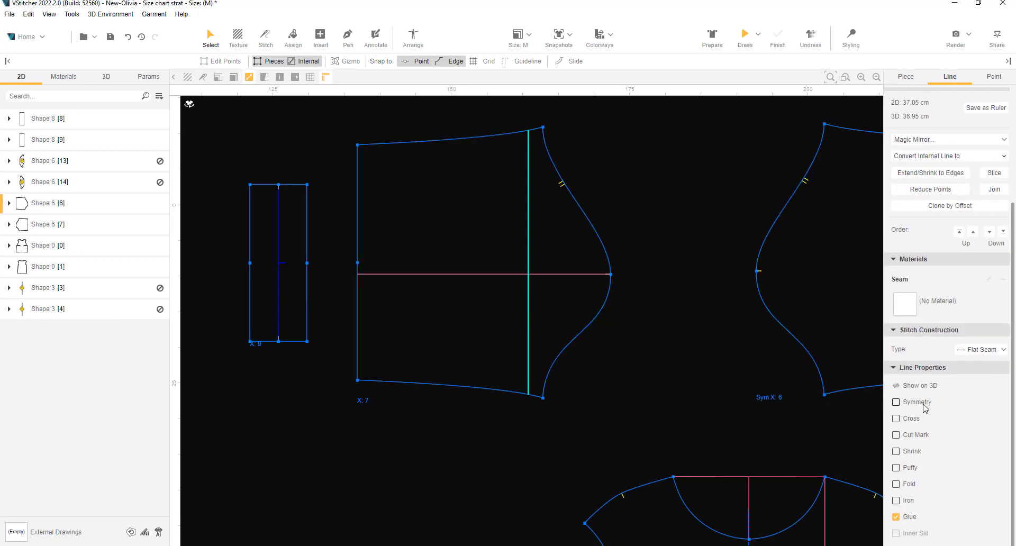
pyautogui.click(896, 518)
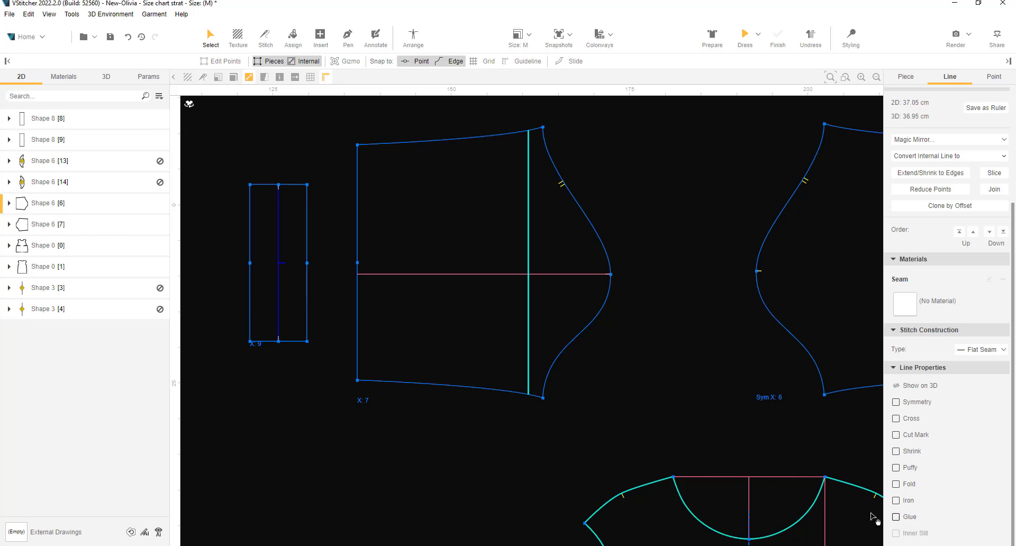
# - Halve the vertical sleeve line's length with 37.05/2 and move the line down so it ends on the sleeve's lower edge
pyautogui.scroll(3, 918, 196)
pyautogui.click(929, 188)
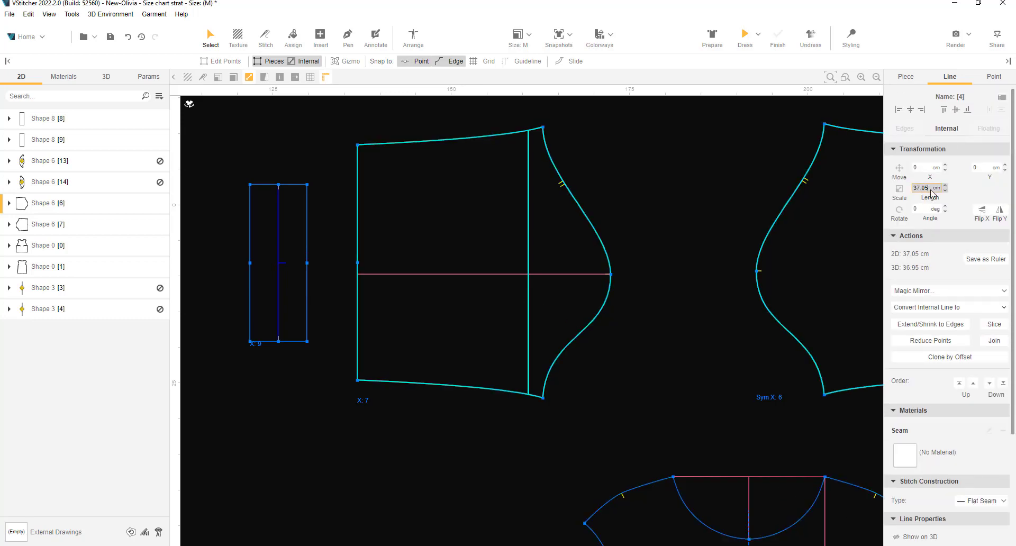
pyautogui.write('/2')
pyautogui.press('Return')
pyautogui.click(495, 464)
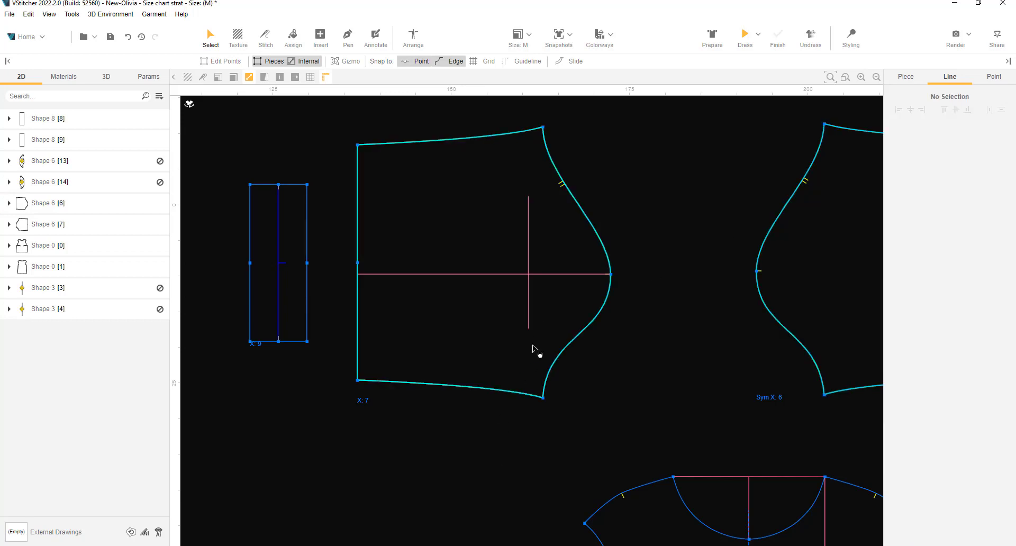
pyautogui.click(528, 318)
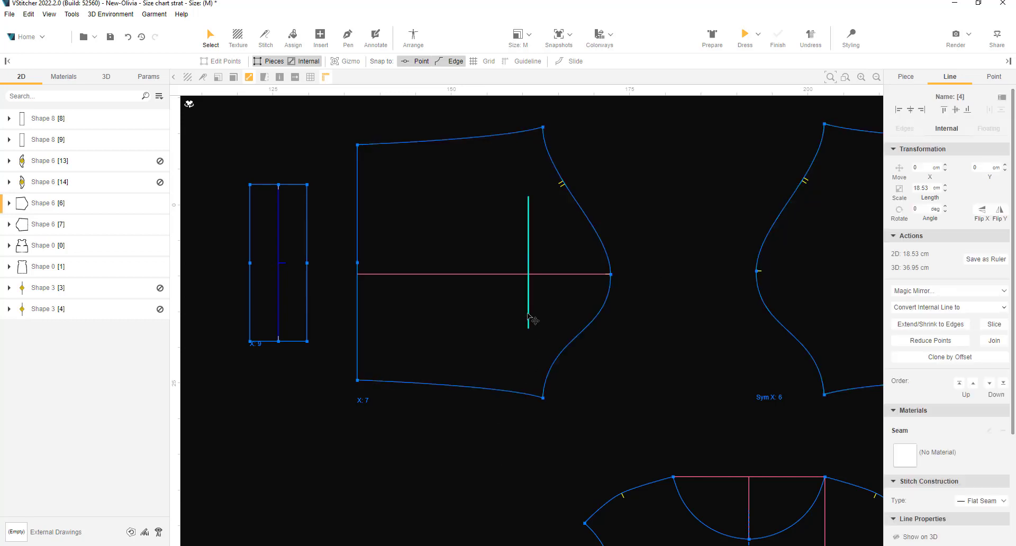
pyautogui.moveTo(531, 297); pyautogui.dragTo(539, 369)
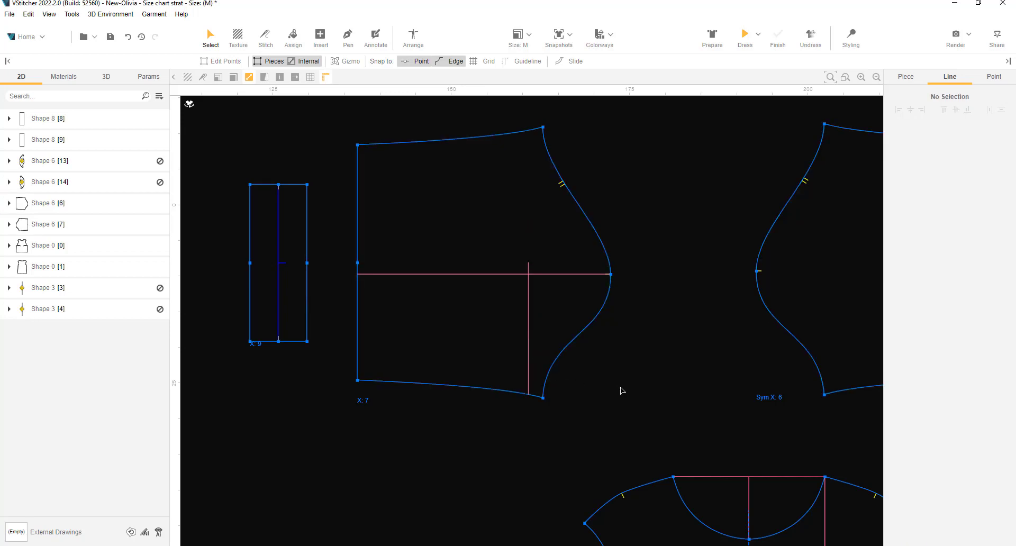
# - Save the front piece's vertical line from neck point to hem as a ruler and name it Body Length
pyautogui.scroll(-4, 642, 379)
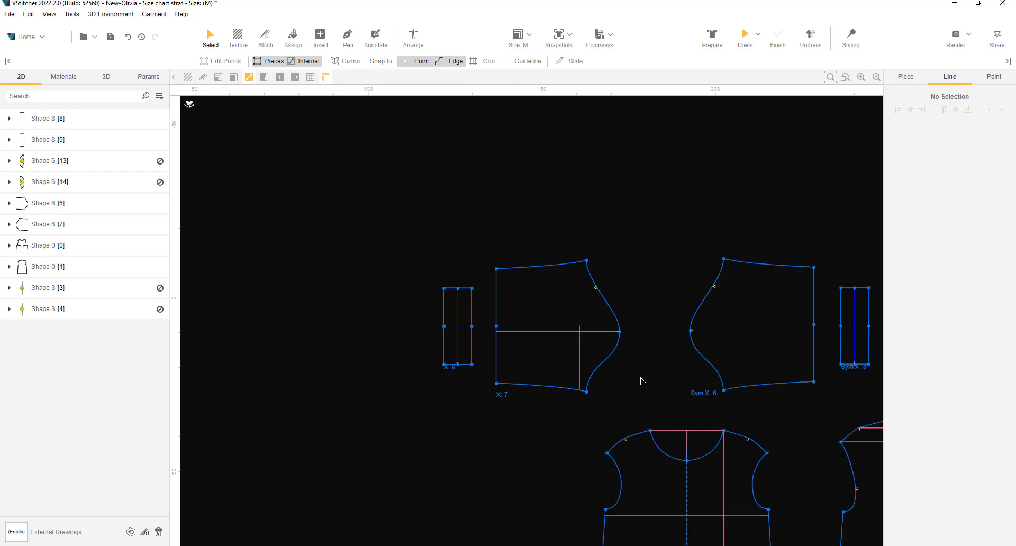
pyautogui.moveTo(641, 381); pyautogui.dragTo(442, 228, button='middle')
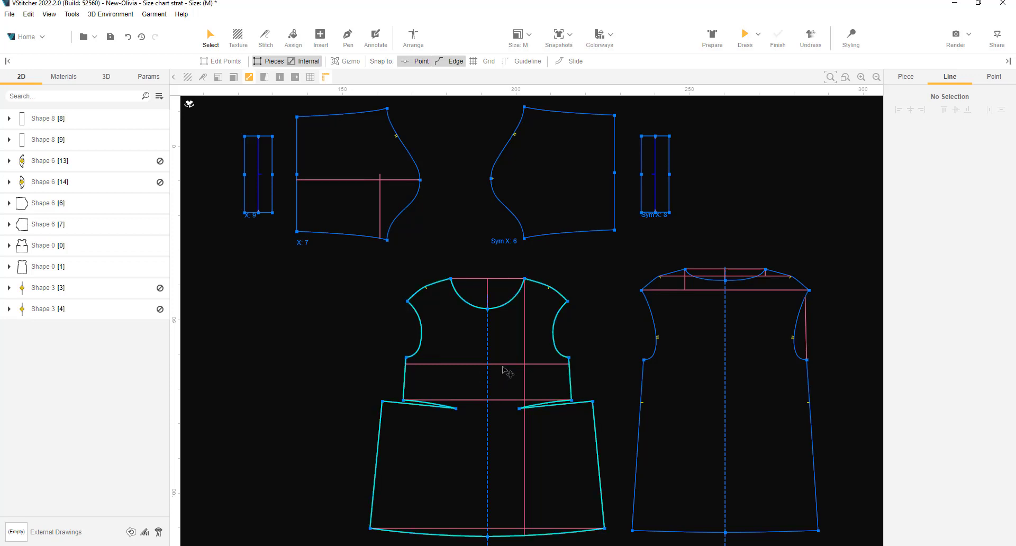
pyautogui.click(527, 345)
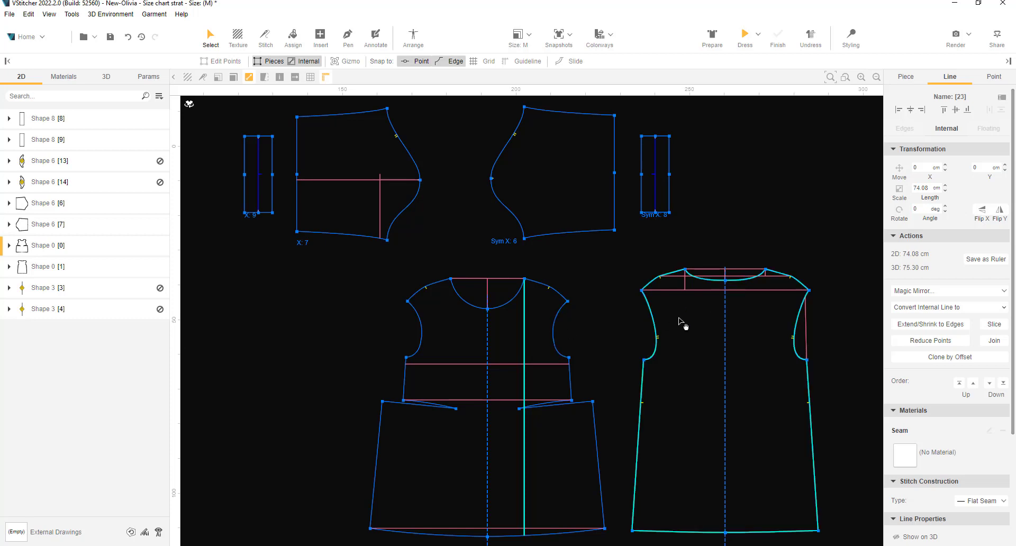
pyautogui.click(993, 262)
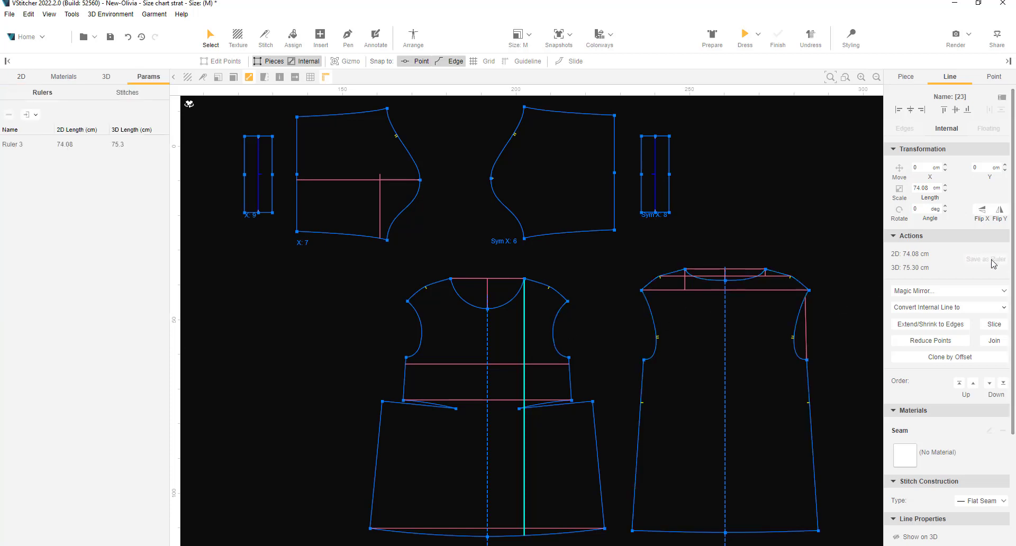
pyautogui.click(30, 146)
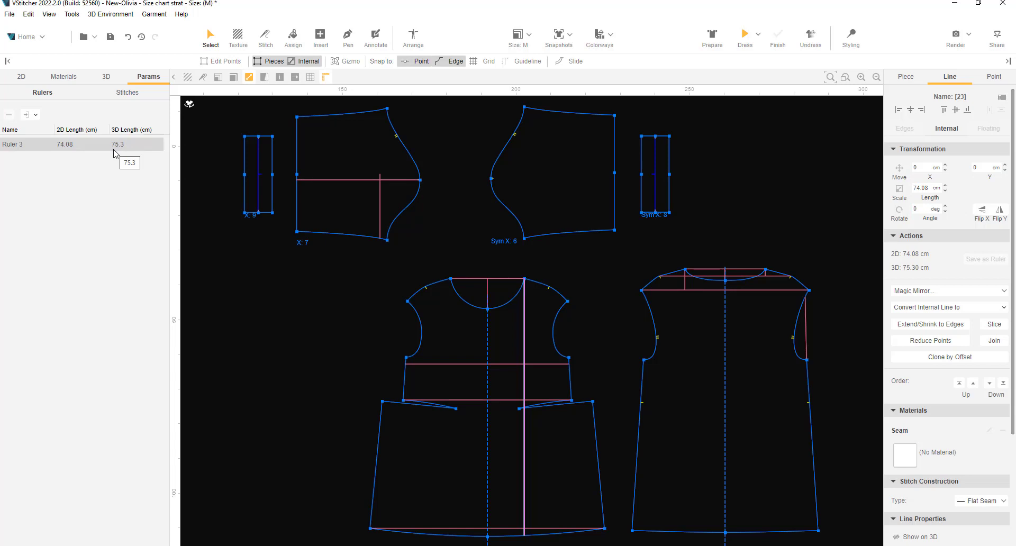
pyautogui.doubleClick(12, 149)
pyautogui.write('Bod')
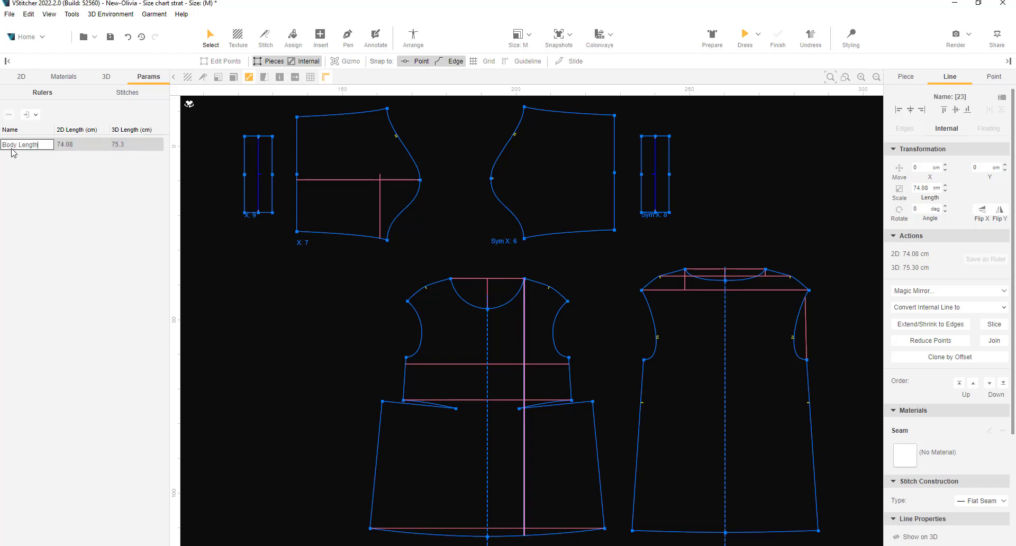
pyautogui.write('y Length')
pyautogui.press('Return')
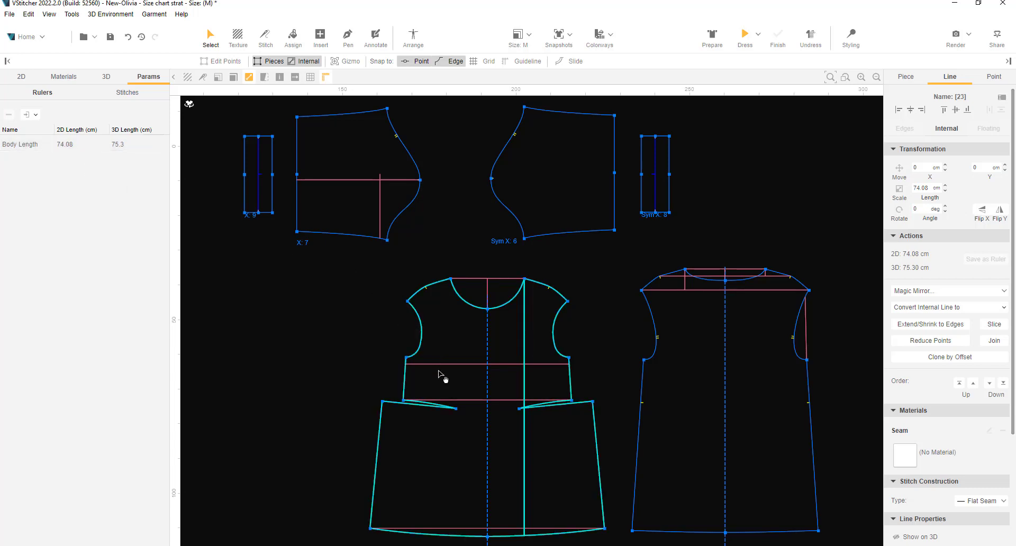
# - Save the front piece's horizontal line just below the armholes as a ruler and name it Bust wudth
pyautogui.click(439, 365)
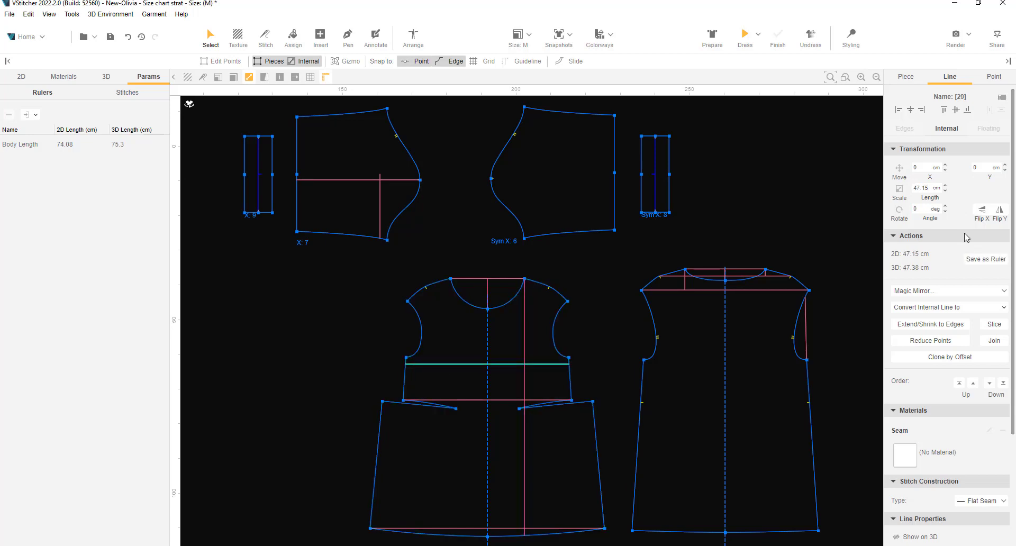
pyautogui.click(987, 260)
pyautogui.doubleClick(9, 147)
pyautogui.write('Bust')
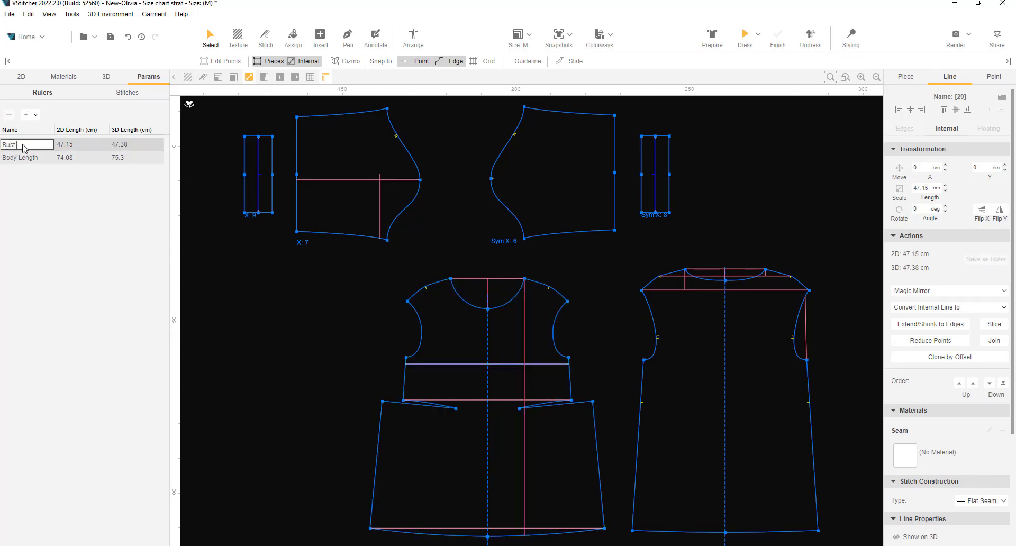
pyautogui.write(' wudth')
pyautogui.press('Return')
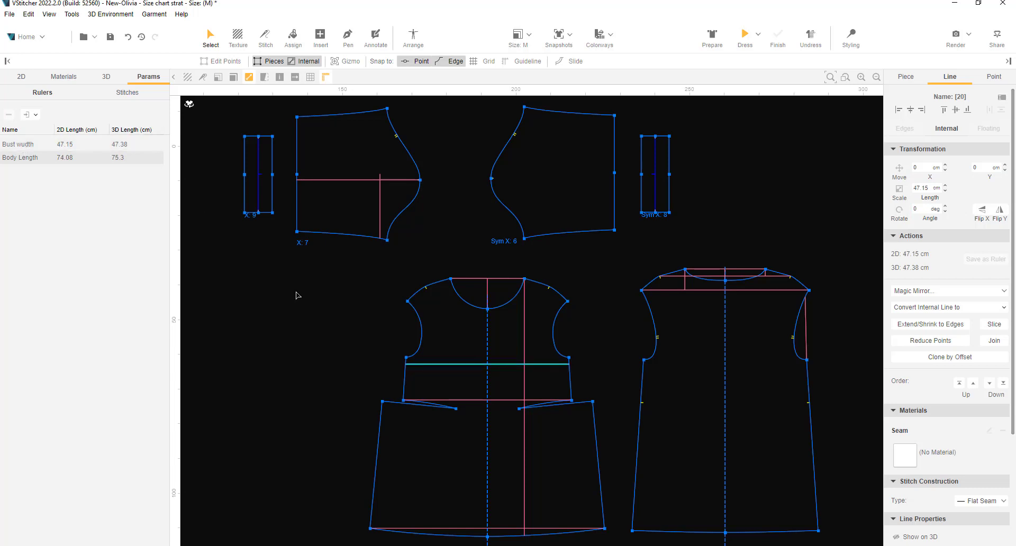
# - Save the front piece's horizontal line at the waist, just above the darts, as a ruler and name it Waist width
pyautogui.click(465, 400)
pyautogui.click(986, 259)
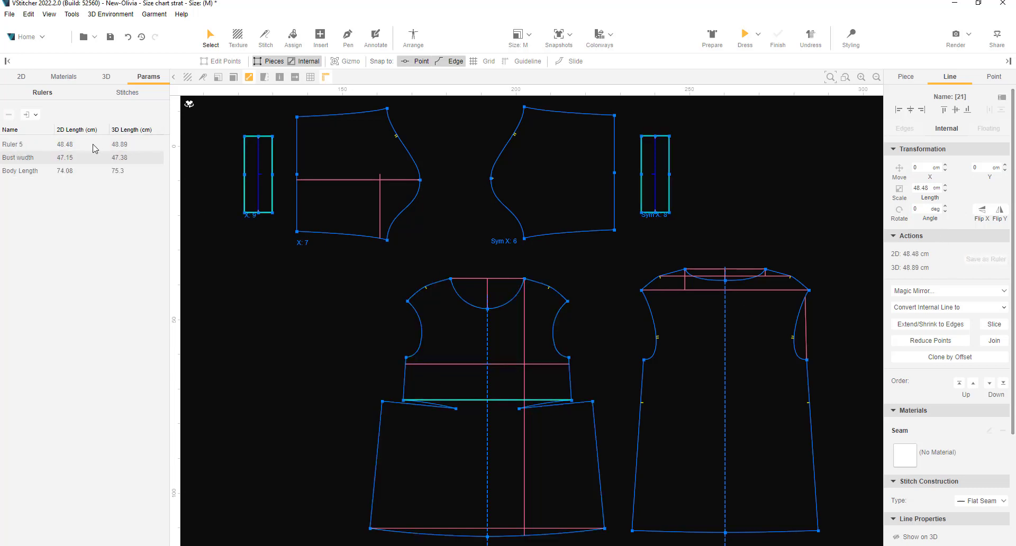
pyautogui.doubleClick(24, 144)
pyautogui.write('Waist width')
pyautogui.press('Return')
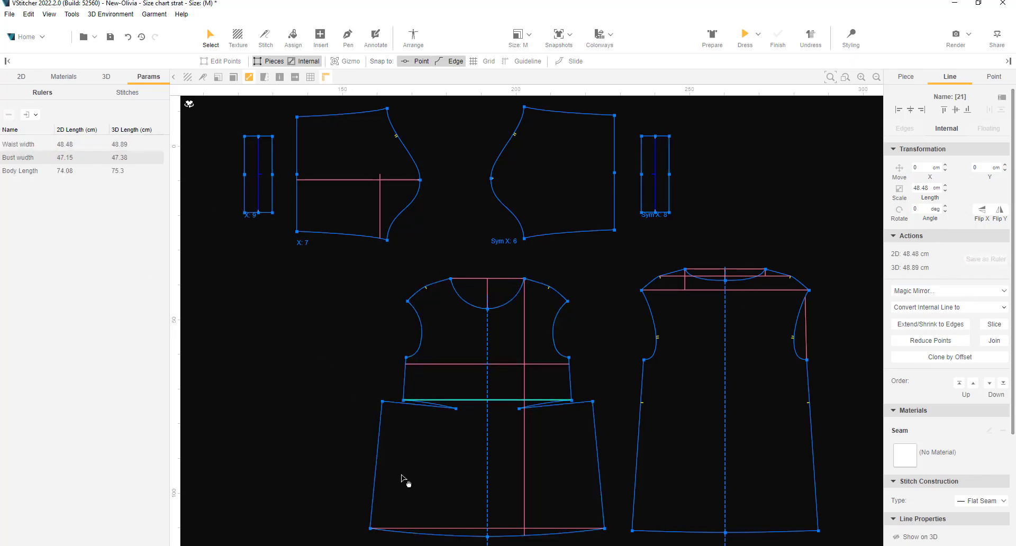
# - Save the front piece's horizontal line across the hem as a ruler and name it Front Hem width
pyautogui.click(454, 528)
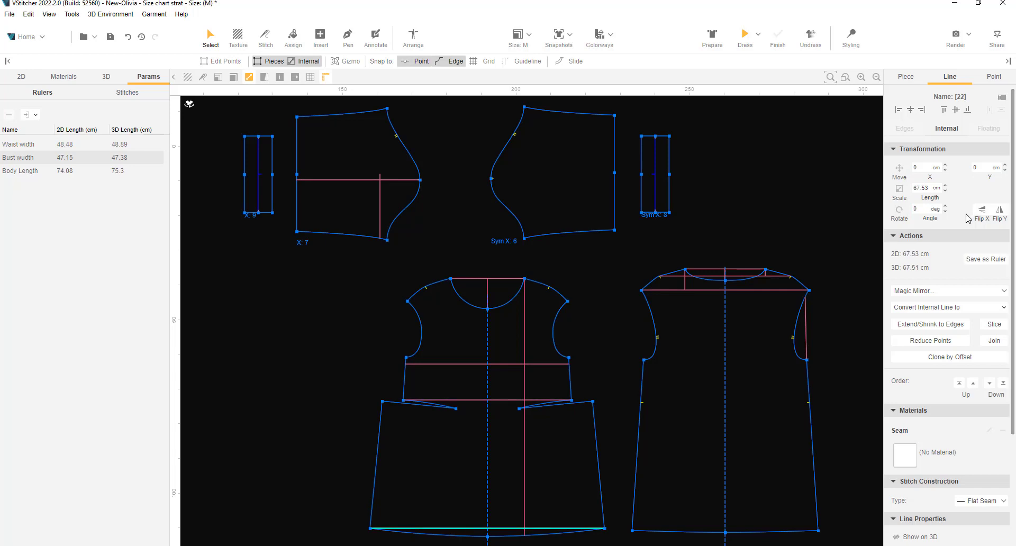
pyautogui.click(985, 259)
pyautogui.doubleClick(26, 145)
pyautogui.write('Front Hem widt')
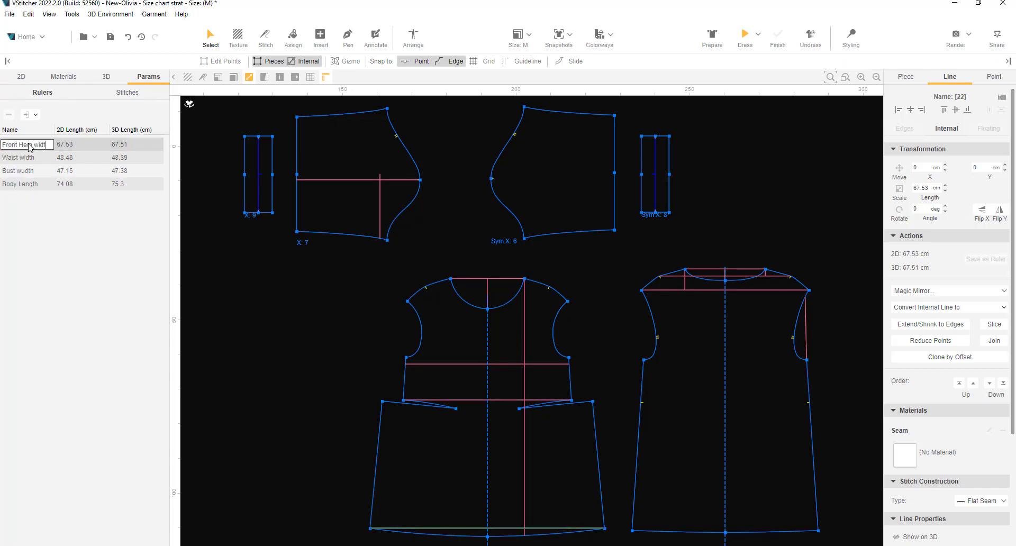
pyautogui.write('h')
# - Save the back piece's two bottom hem edges together as a ruler and name it Back hem width
pyautogui.click(704, 532)
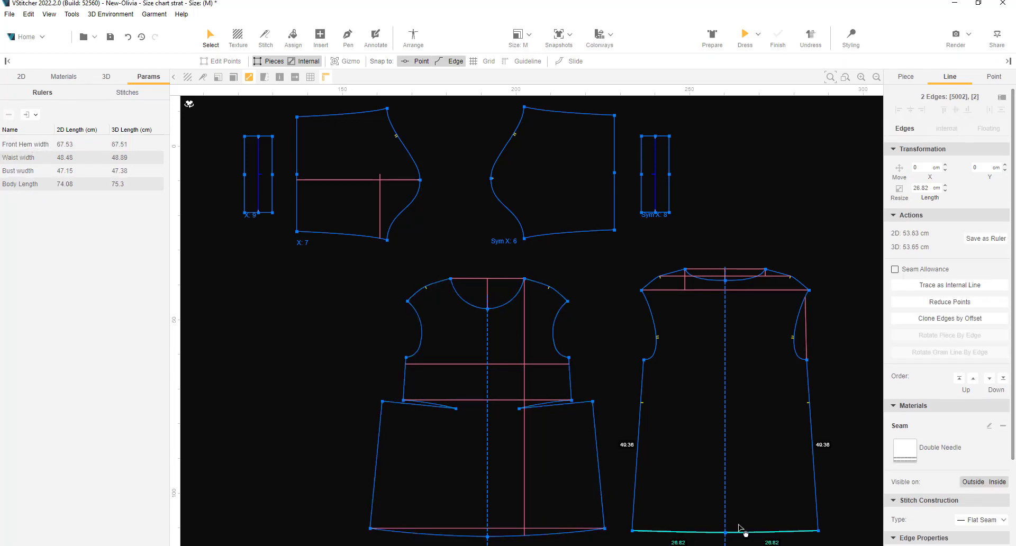
pyautogui.click(985, 238)
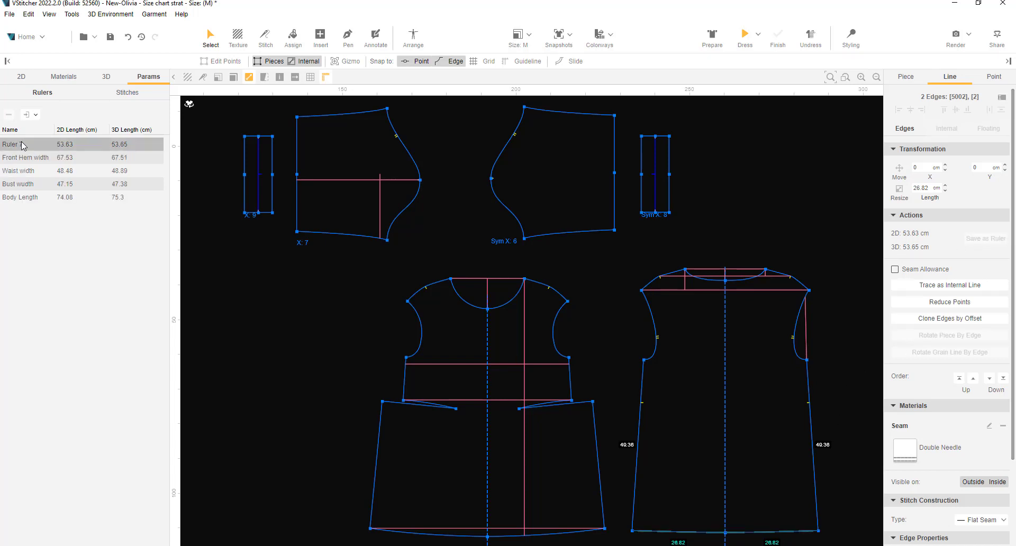
pyautogui.doubleClick(23, 144)
pyautogui.write('Back hem width')
pyautogui.press('Return')
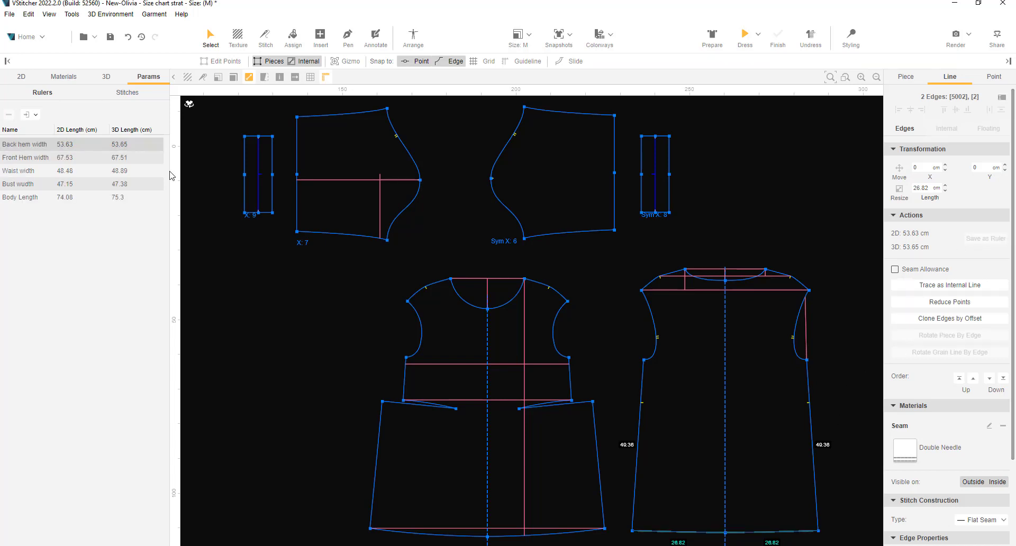
# - Save the back piece's horizontal line between the outer shoulder points as a ruler and name it Across Shoulders width
pyautogui.click(723, 290)
pyautogui.scroll(4, 724, 307)
pyautogui.moveTo(718, 317); pyautogui.dragTo(492, 320, button='middle')
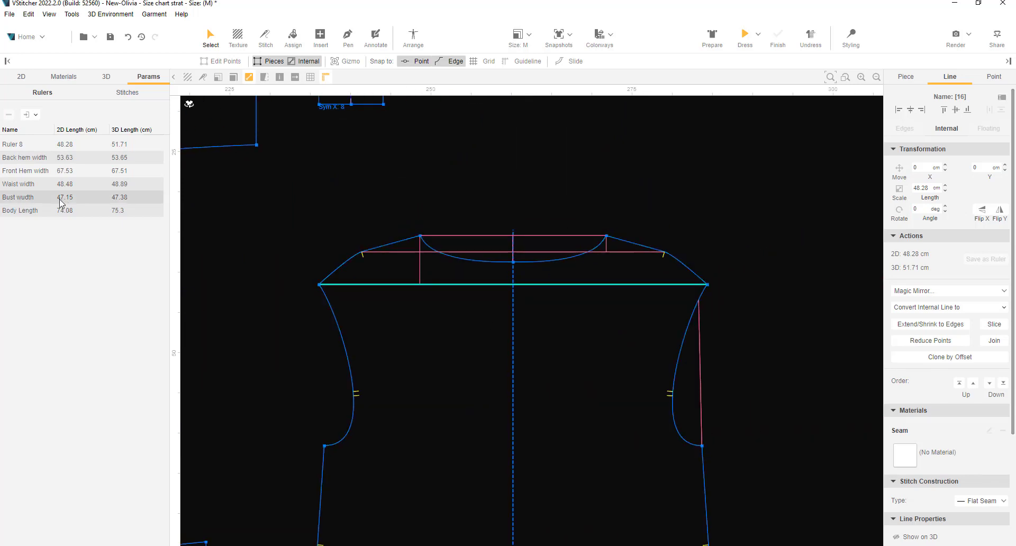
pyautogui.doubleClick(11, 144)
pyautogui.write('Across Shoulde')
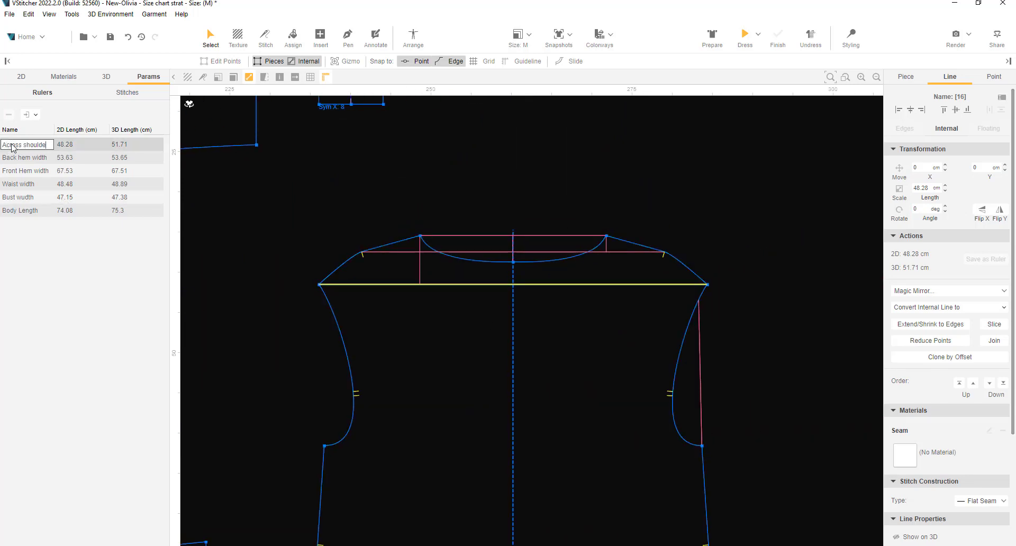
pyautogui.write('rs width')
pyautogui.press('Return')
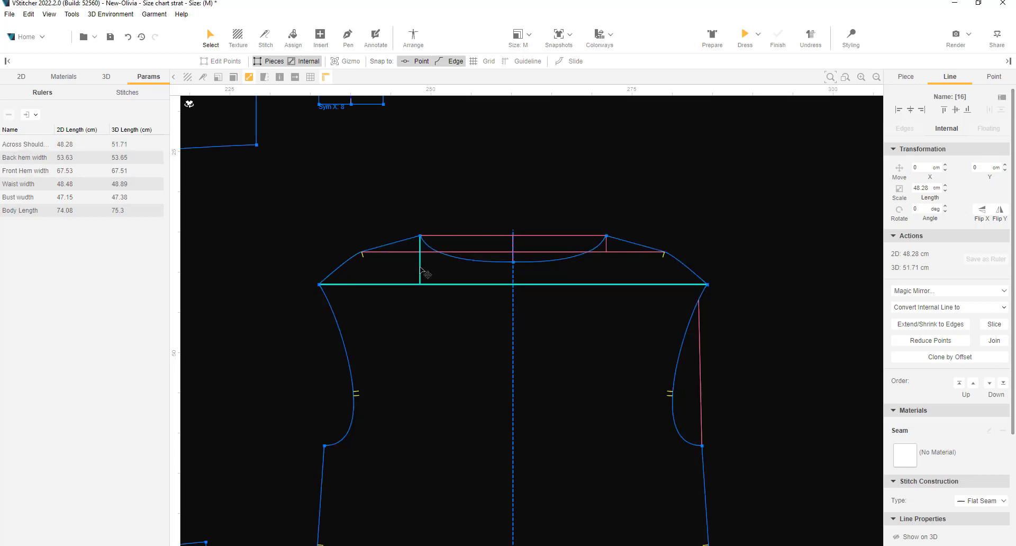
# - Save the back piece's vertical line from the neck point to the across-shoulders line as a ruler and name it Shoulder slope
pyautogui.click(420, 270)
pyautogui.click(988, 260)
pyautogui.doubleClick(11, 144)
pyautogui.write('Shoulder slope')
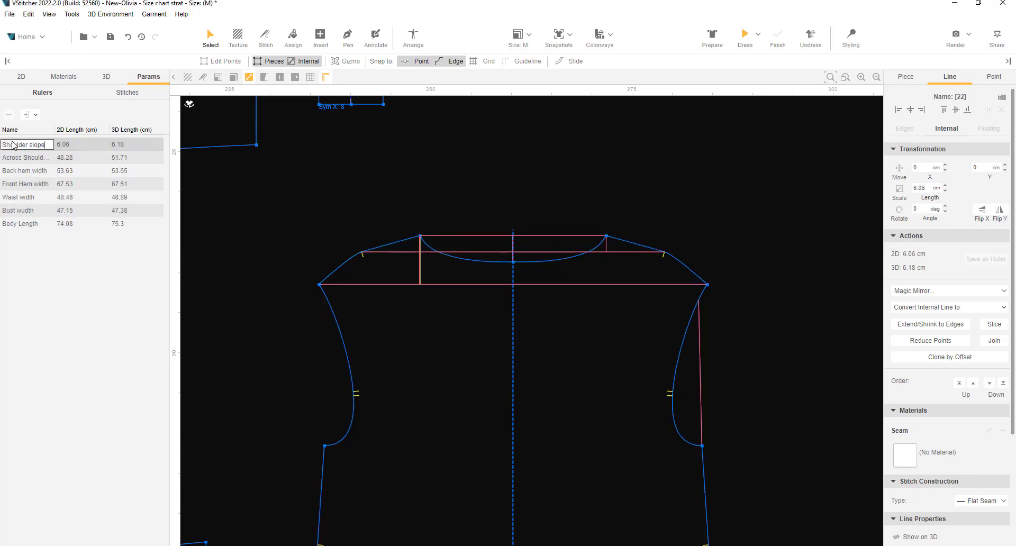
# - Save the back piece's horizontal line between the shoulder notches as a ruler and name it Natural shoulder width
pyautogui.click(437, 252)
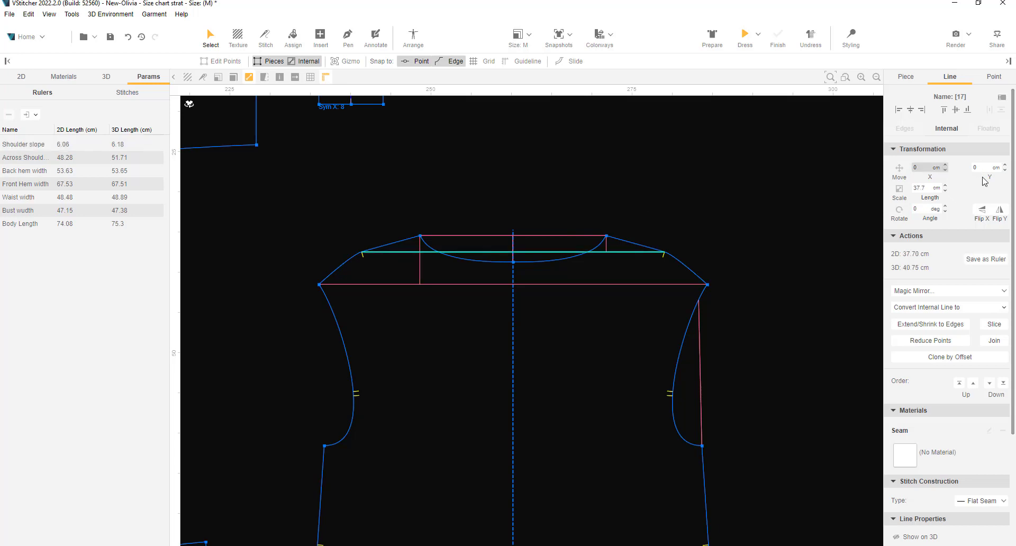
pyautogui.click(985, 259)
pyautogui.write('Natural s')
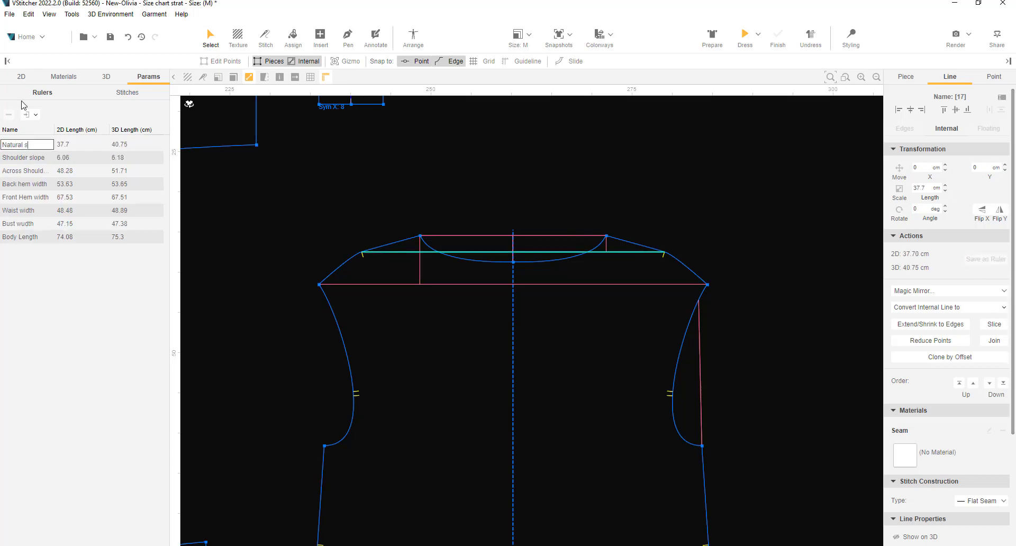
pyautogui.write('houlder width')
pyautogui.press('Return')
# - Save the back piece's short vertical line from neck point to notch line as a ruler, giving it a name that starts with Natural shoulder
pyautogui.click(607, 247)
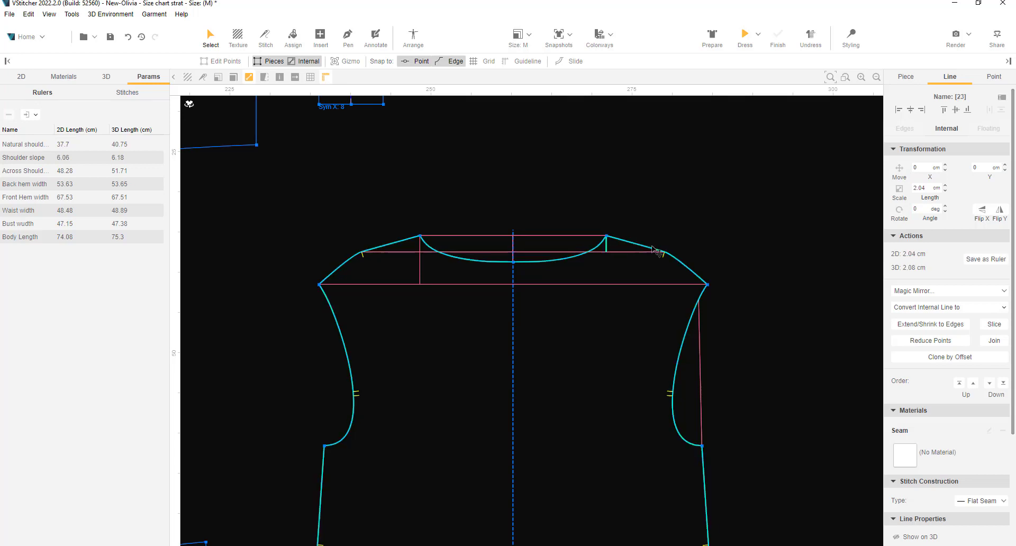
pyautogui.click(985, 259)
pyautogui.write('Natural shou')
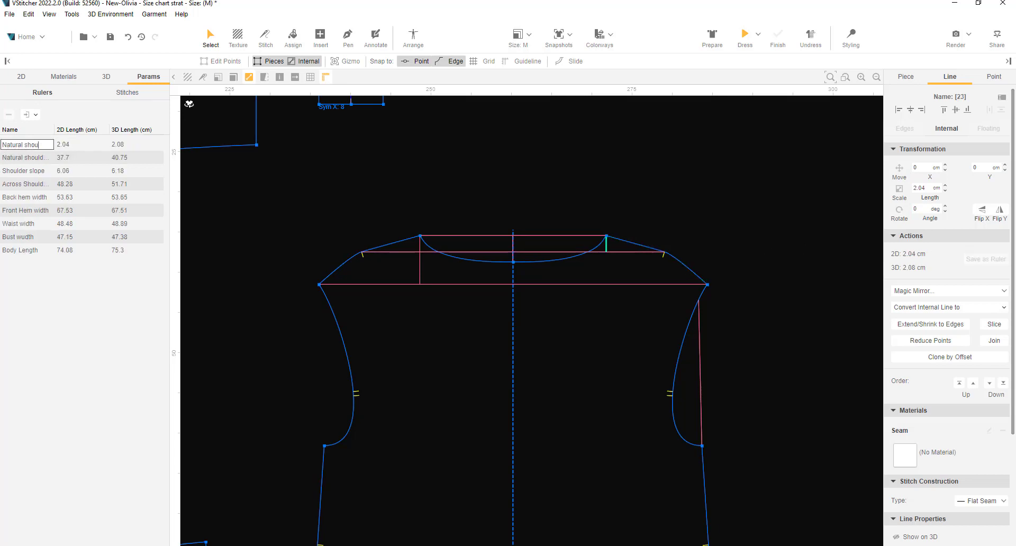
pyautogui.write('lder s')
pyautogui.press('Return')
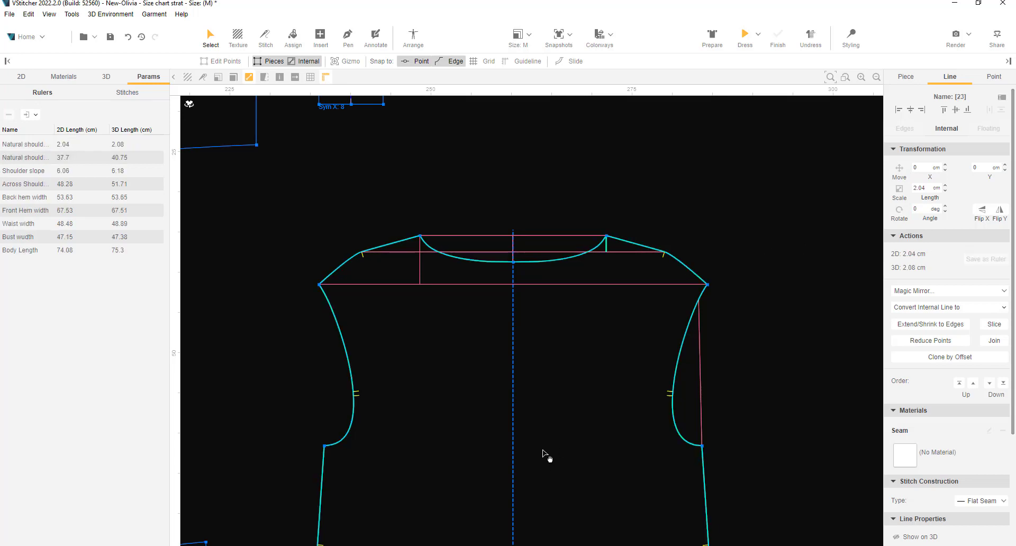
# - Save the back piece's near-vertical line beside the armhole as a ruler and name it Armhole drop
pyautogui.click(700, 373)
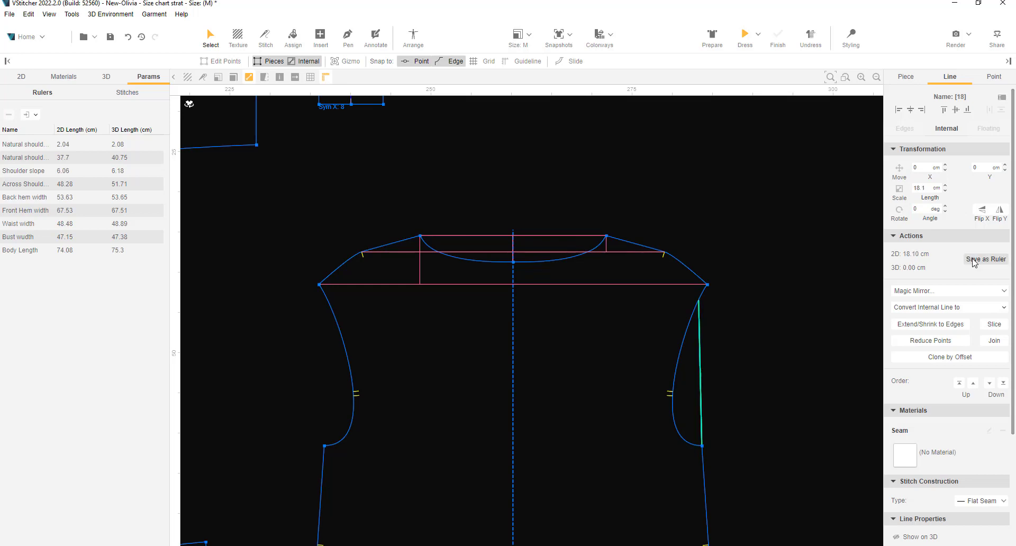
pyautogui.click(974, 260)
pyautogui.write('Armhole drop')
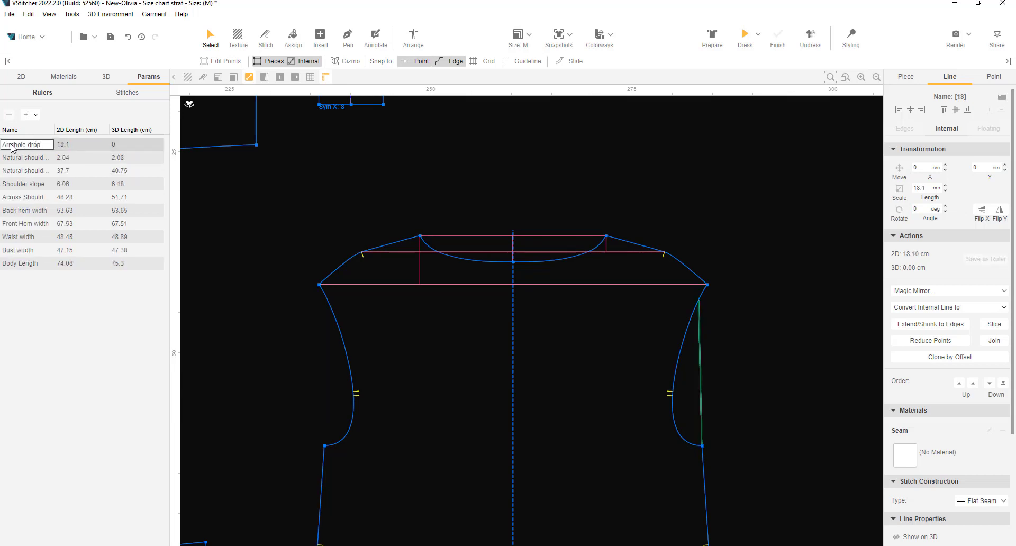
# - Save the back piece's horizontal line between the two neck points as a ruler and name it Neck width
pyautogui.click(466, 236)
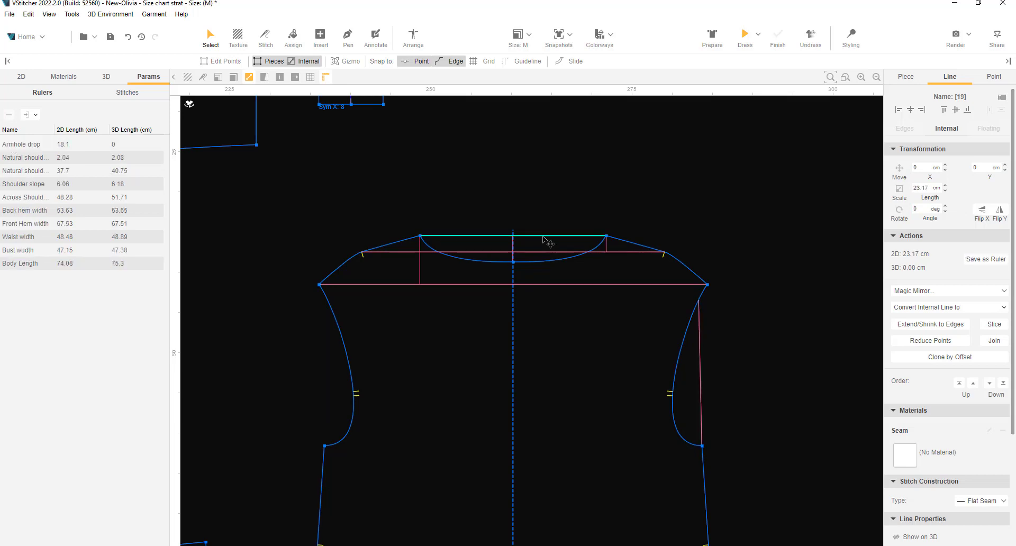
pyautogui.click(985, 259)
pyautogui.write('Neck width')
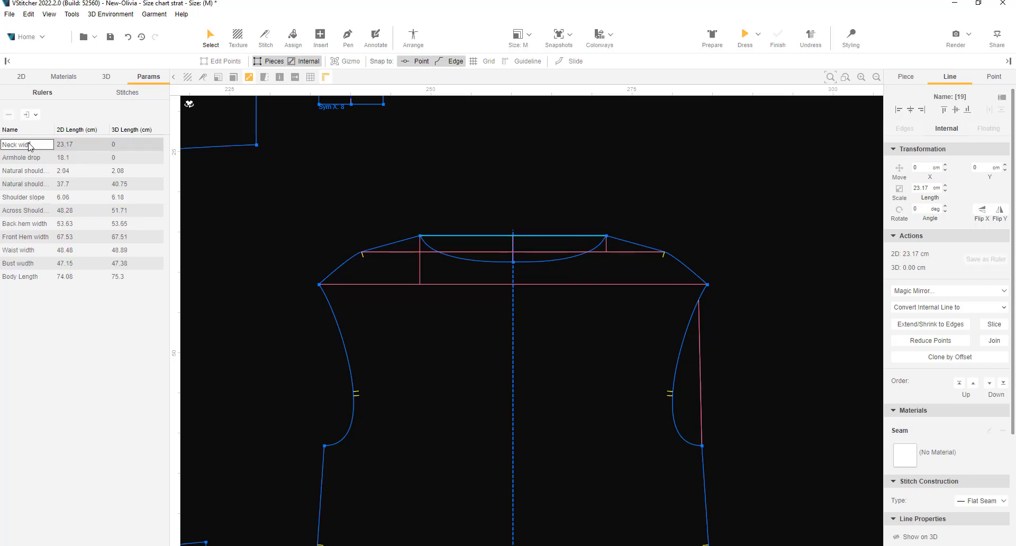
pyautogui.press('Return')
# - Save the back piece's short vertical line at the centre of the neckline as a ruler and name it Back neck drop
pyautogui.click(512, 249)
pyautogui.click(985, 259)
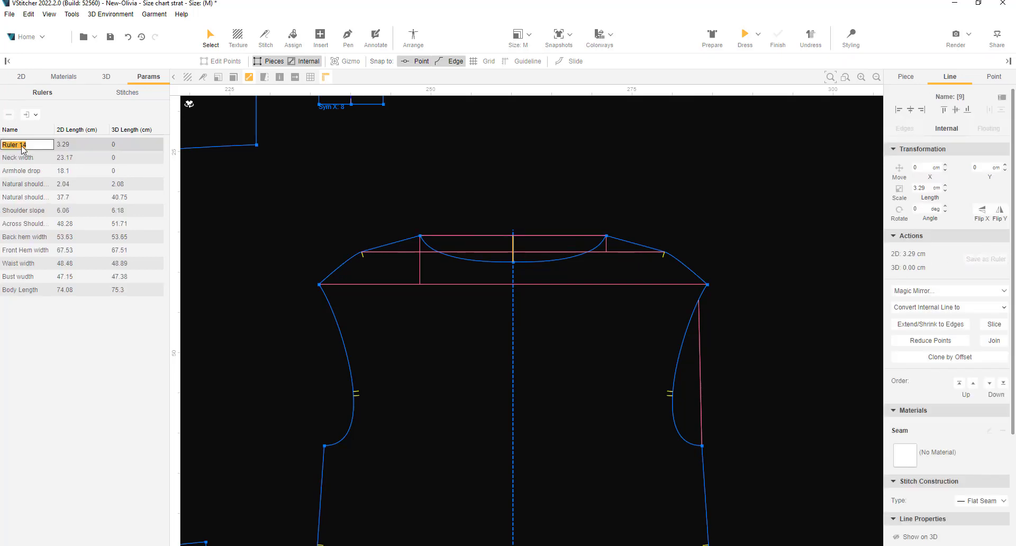
pyautogui.write('Back neck drop')
pyautogui.press('Return')
# - Save the front piece's vertical line at the centre of the neckline as a ruler and name it Front neck drop
pyautogui.scroll(-3, 524, 302)
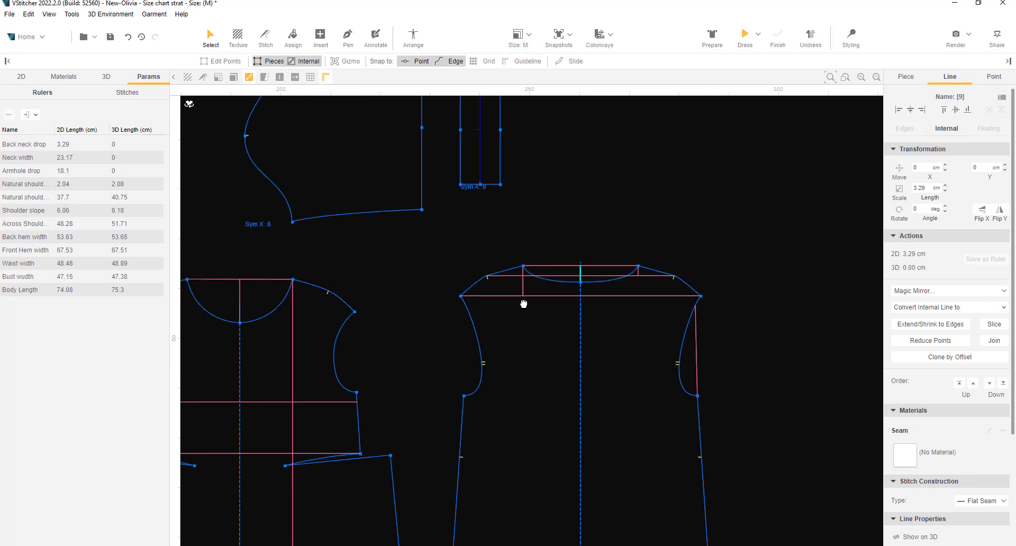
pyautogui.click(416, 297)
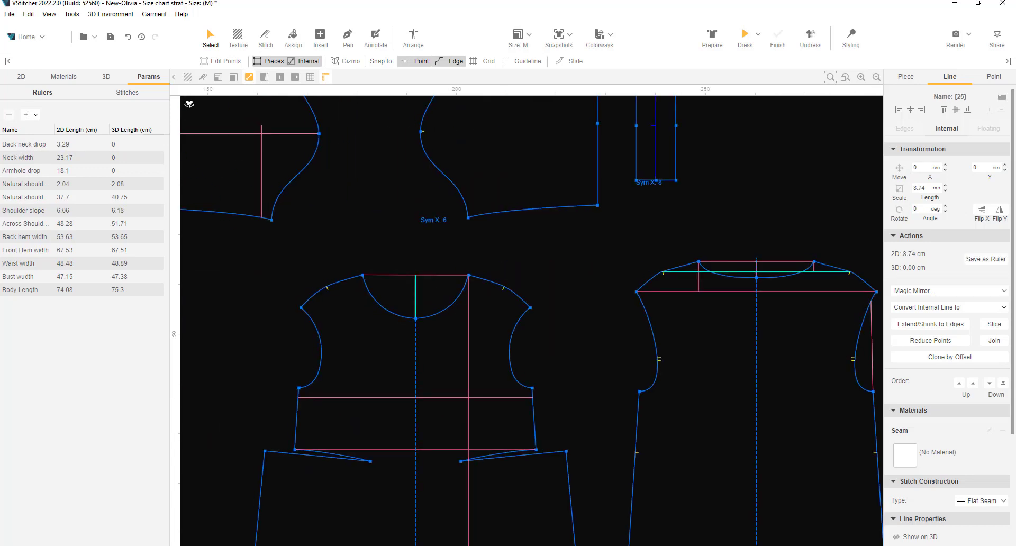
pyautogui.click(985, 259)
pyautogui.write('Front neck')
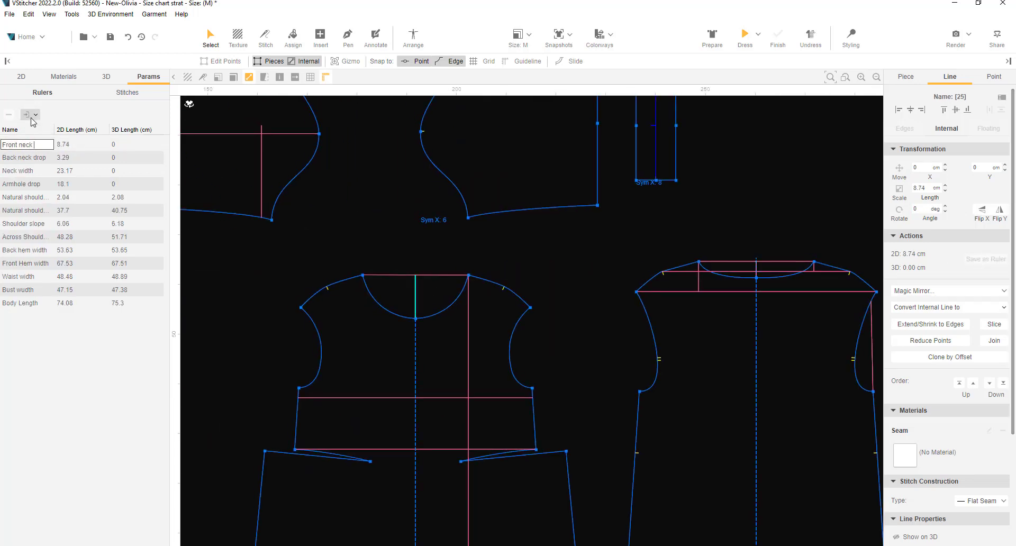
pyautogui.write(' drop')
pyautogui.press('Return')
# - Save sleeve piece 7's horizontal line together with a 4 cm end edge of cuff piece 9 as one ruler named Sleeve length
pyautogui.scroll(2, 550, 374)
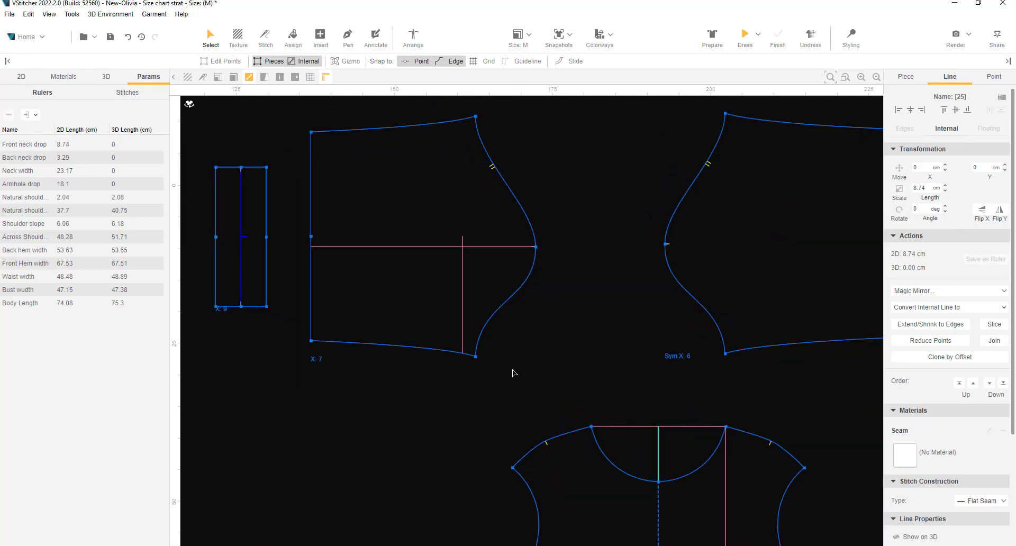
pyautogui.click(383, 247)
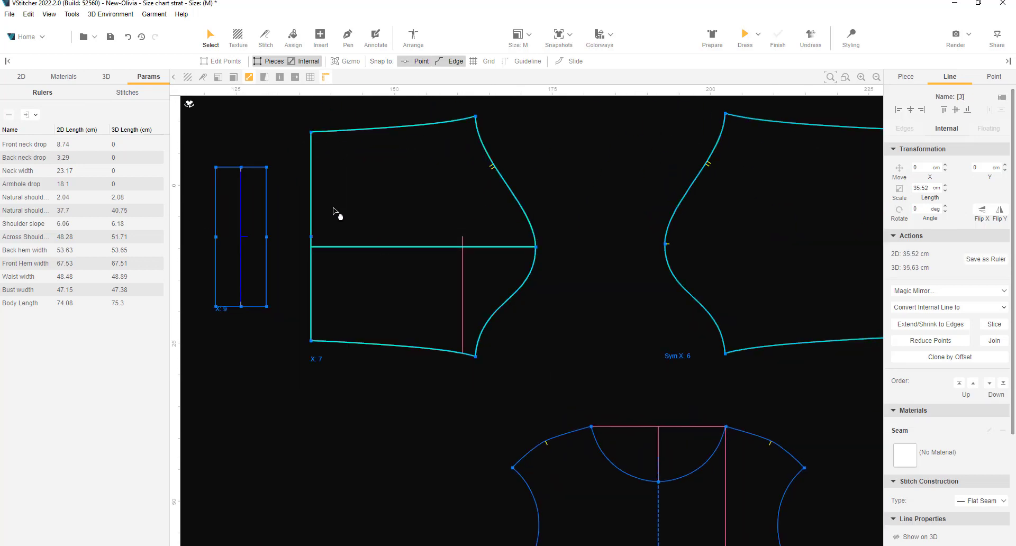
pyautogui.keyDown('shift'); pyautogui.click(258, 168); pyautogui.keyUp('shift')
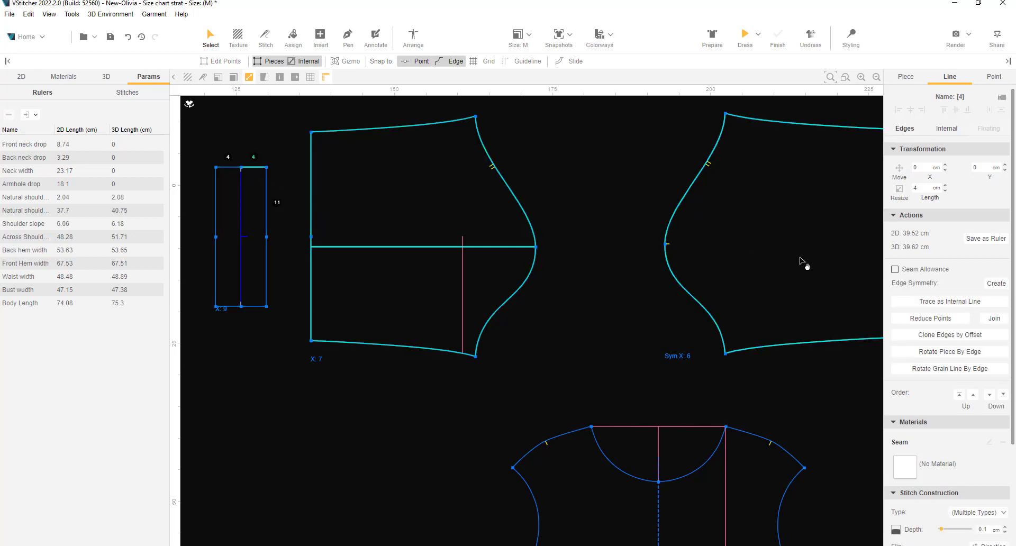
pyautogui.click(986, 238)
pyautogui.write('S')
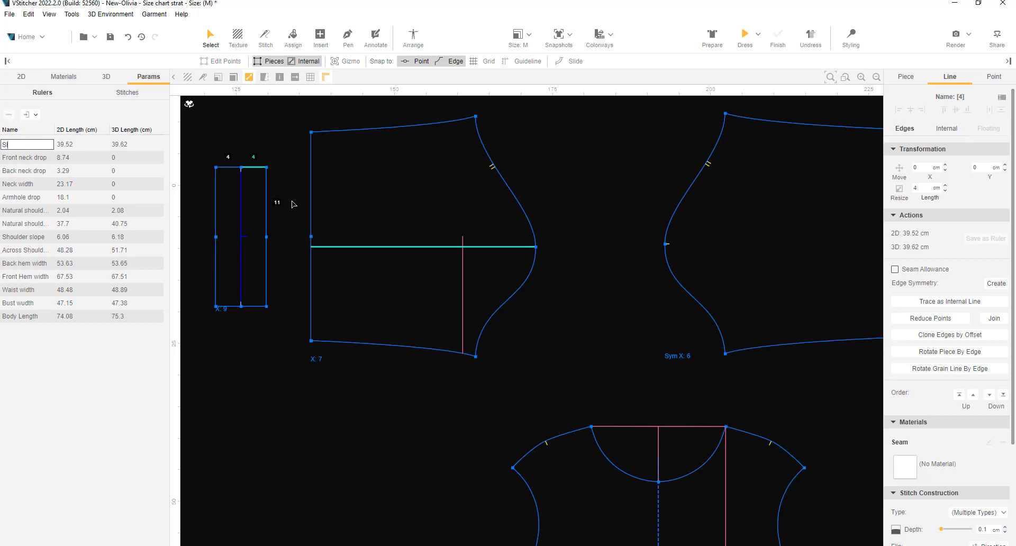
pyautogui.write('leeve length')
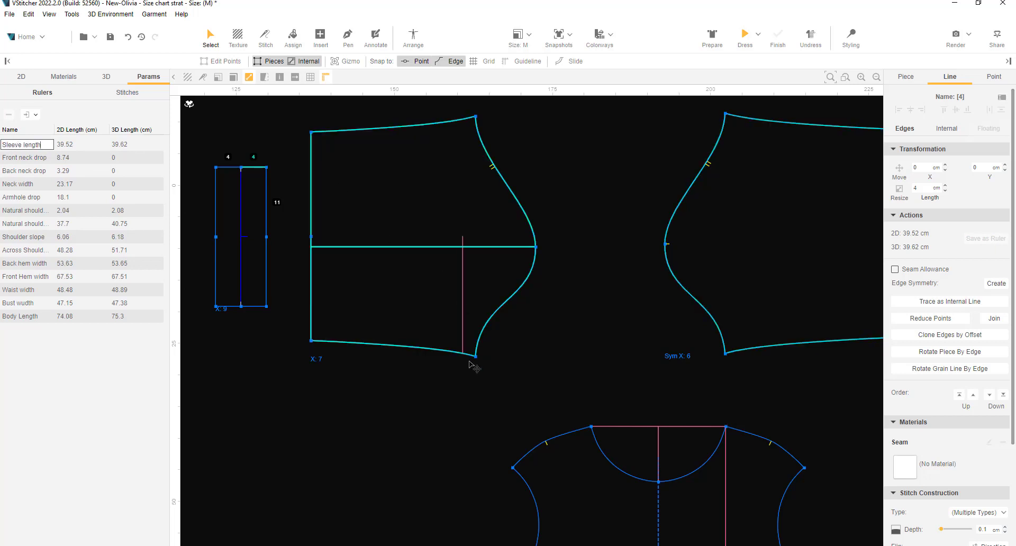
# - Save sleeve piece 7's vertical line near the underarm as a ruler and name it Bicep width
pyautogui.click(463, 288)
pyautogui.click(986, 259)
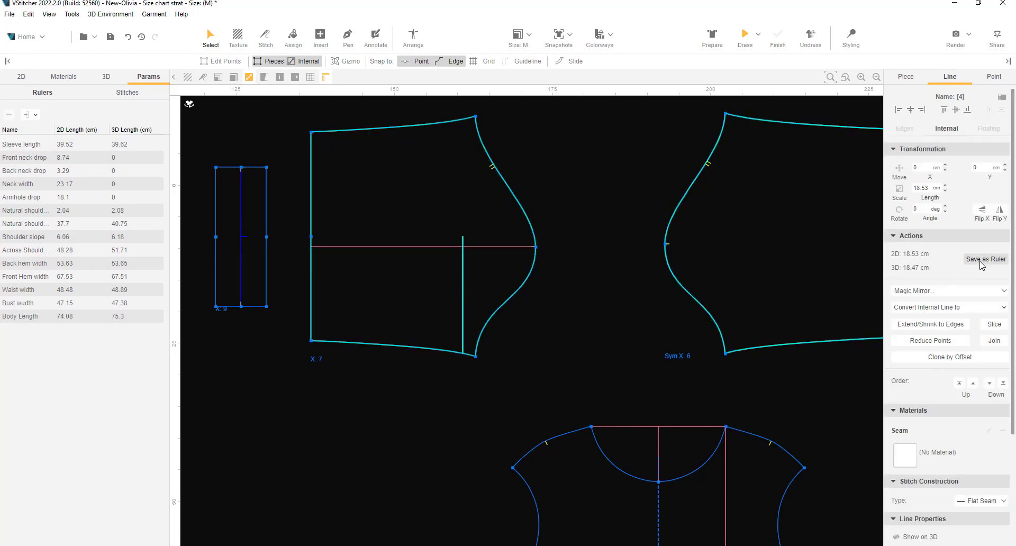
pyautogui.write('Bicep width')
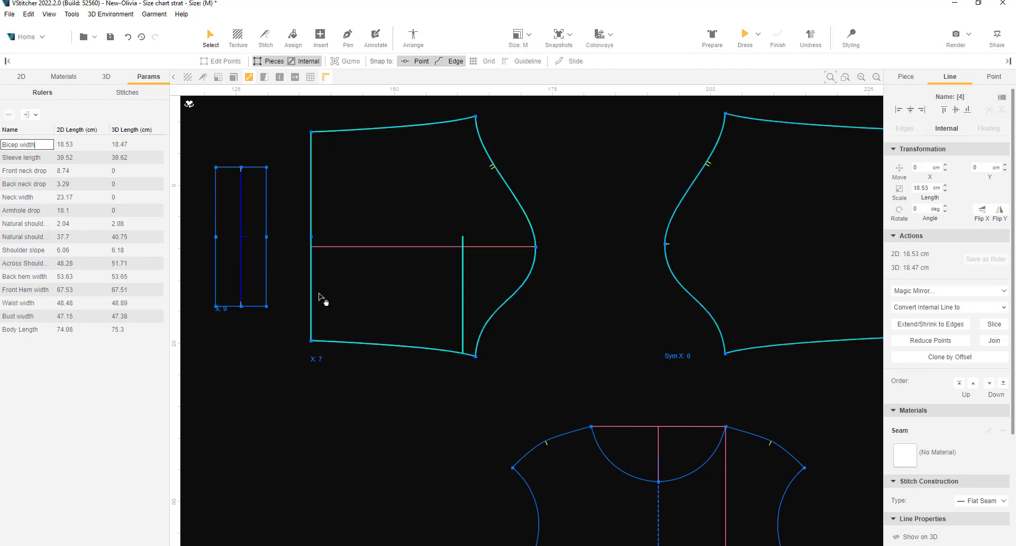
pyautogui.press('Return')
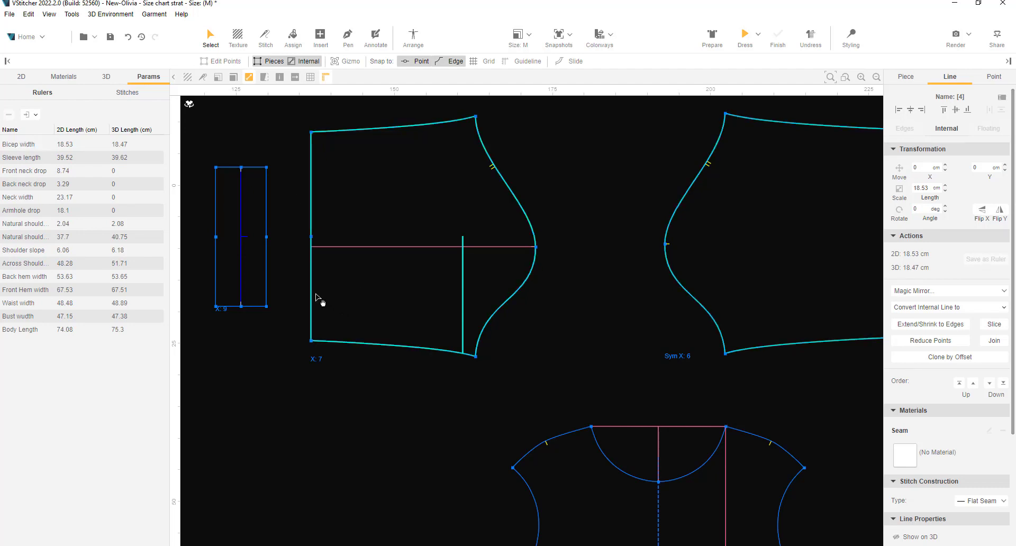
# - Save the upper half of cuff piece 9's long edge facing the sleeve as a ruler and name it Sleeve opening width
pyautogui.click(267, 208)
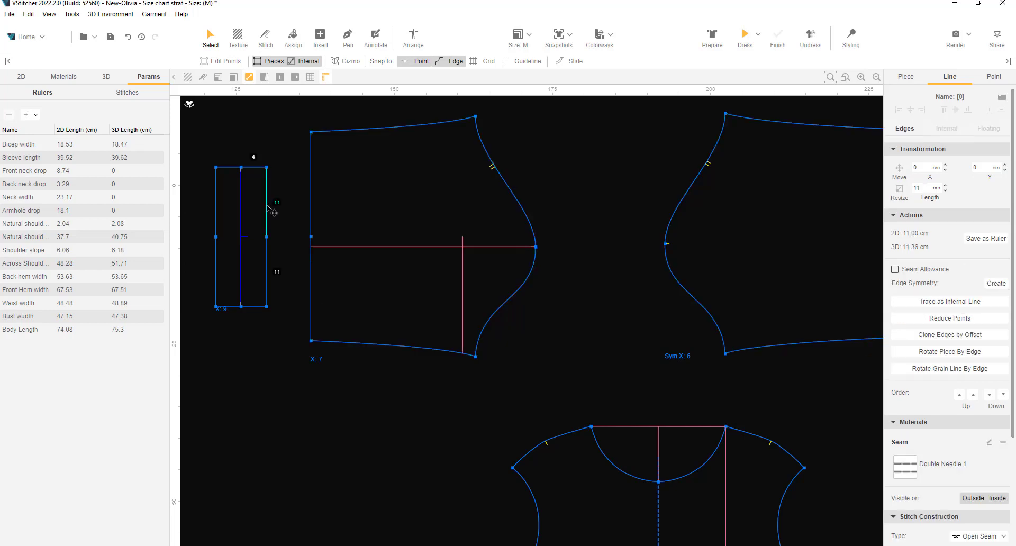
pyautogui.click(986, 238)
pyautogui.doubleClick(16, 145)
pyautogui.write('S')
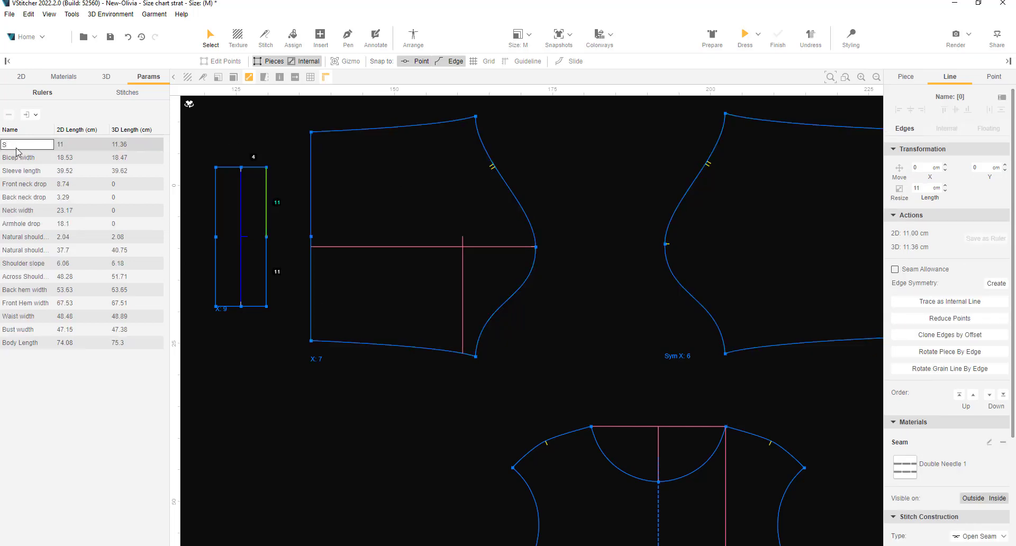
pyautogui.write('leeve opening width')
pyautogui.click(350, 495)
# - Save the lower edge of the front piece's side waist opening as a ruler and name it Waist gathering
pyautogui.scroll(-9, 350, 494)
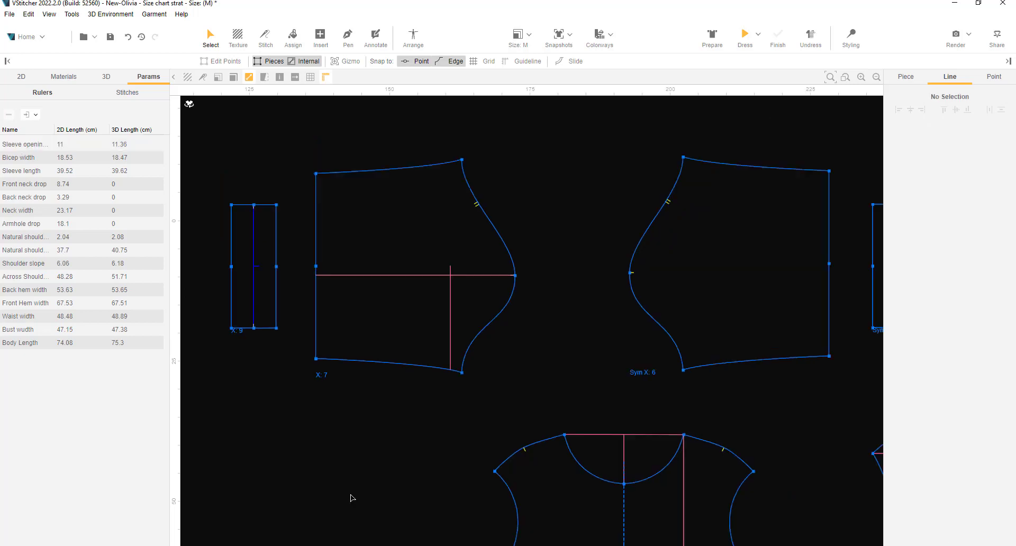
pyautogui.moveTo(341, 418); pyautogui.dragTo(342, 247, button='middle')
pyautogui.scroll(3, 355, 385)
pyautogui.scroll(7, 462, 459)
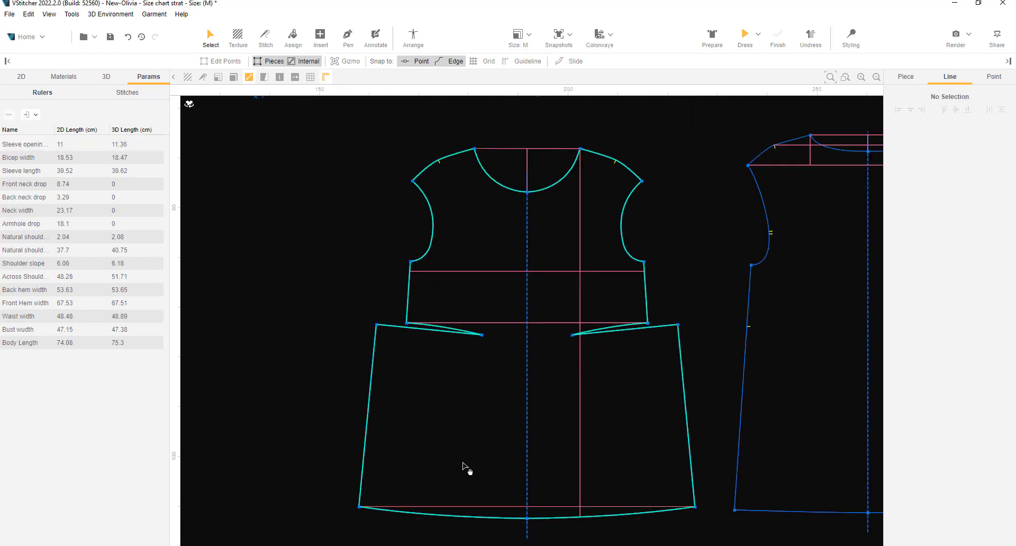
pyautogui.click(450, 307)
pyautogui.click(980, 238)
pyautogui.doubleClick(12, 143)
pyautogui.write('Wa')
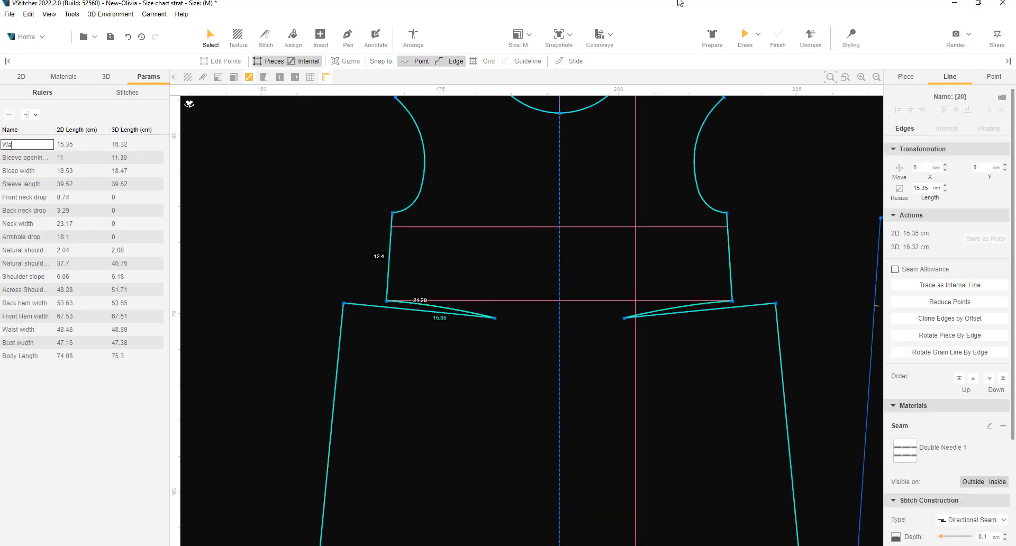
pyautogui.write('ist gathering')
pyautogui.click(249, 236)
# - Display the 3D garment beside the pattern and turn on 3D visibility for the front piece's bust line
pyautogui.scroll(-6, 249, 236)
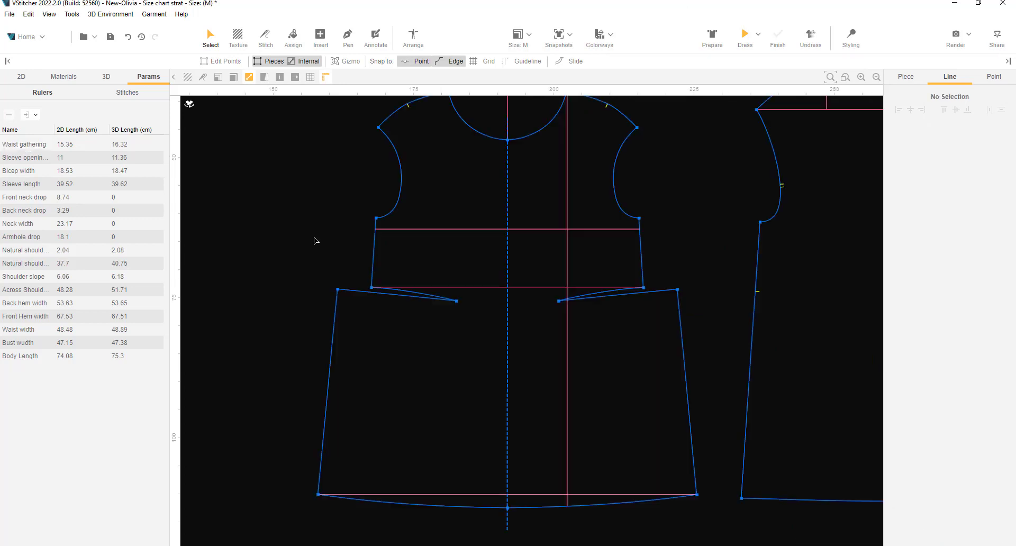
pyautogui.moveTo(303, 248); pyautogui.dragTo(266, 370, button='middle')
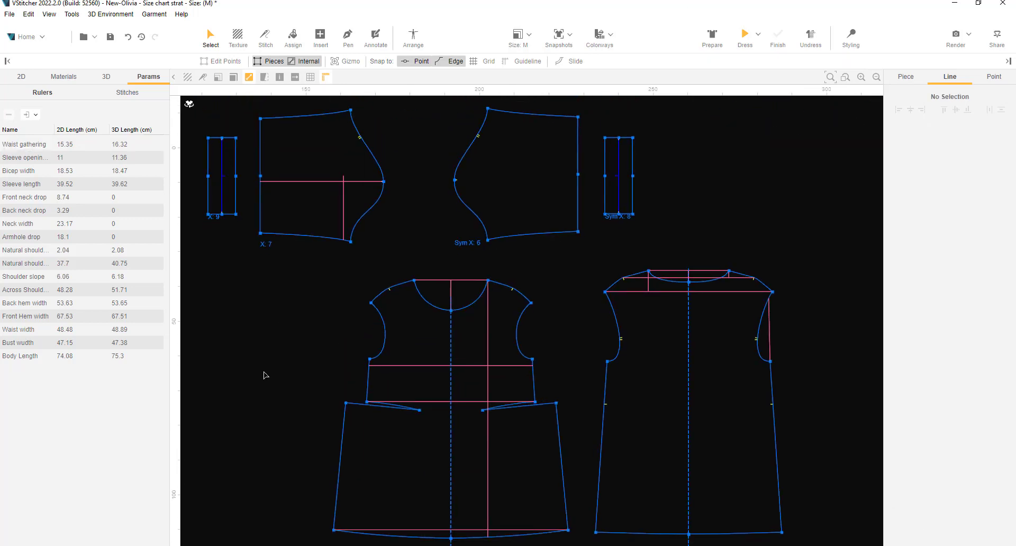
pyautogui.press('F4')
pyautogui.click(411, 366)
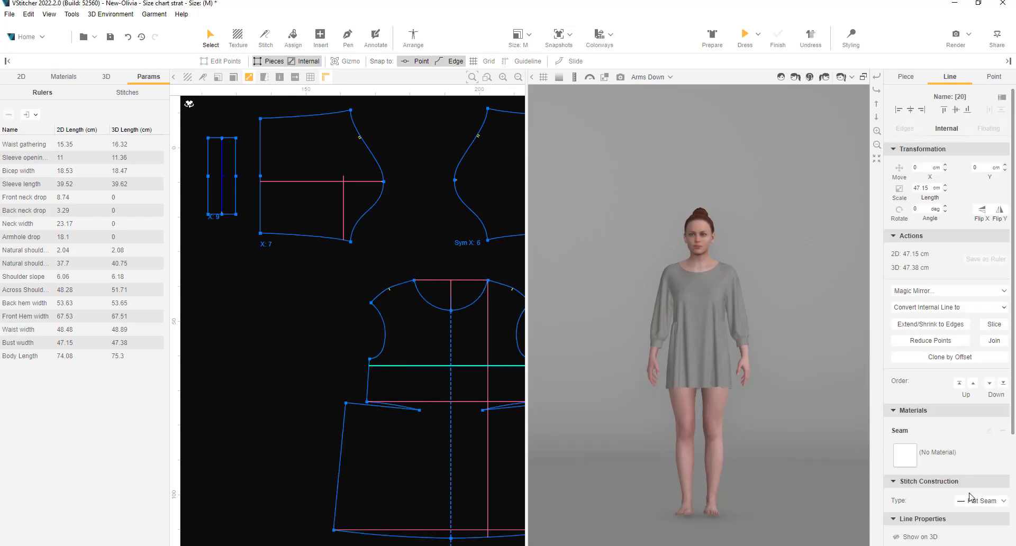
pyautogui.scroll(-3, 970, 497)
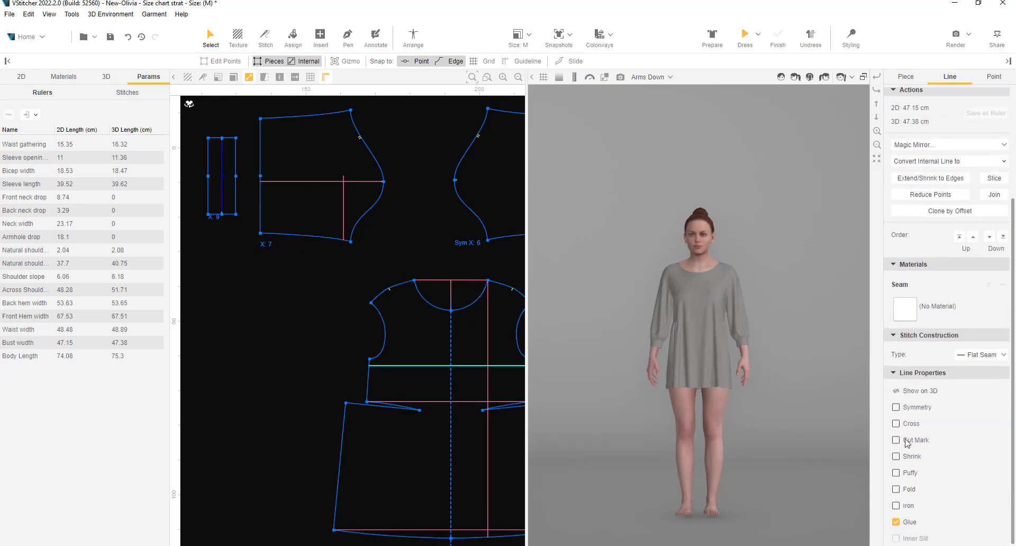
pyautogui.click(896, 388)
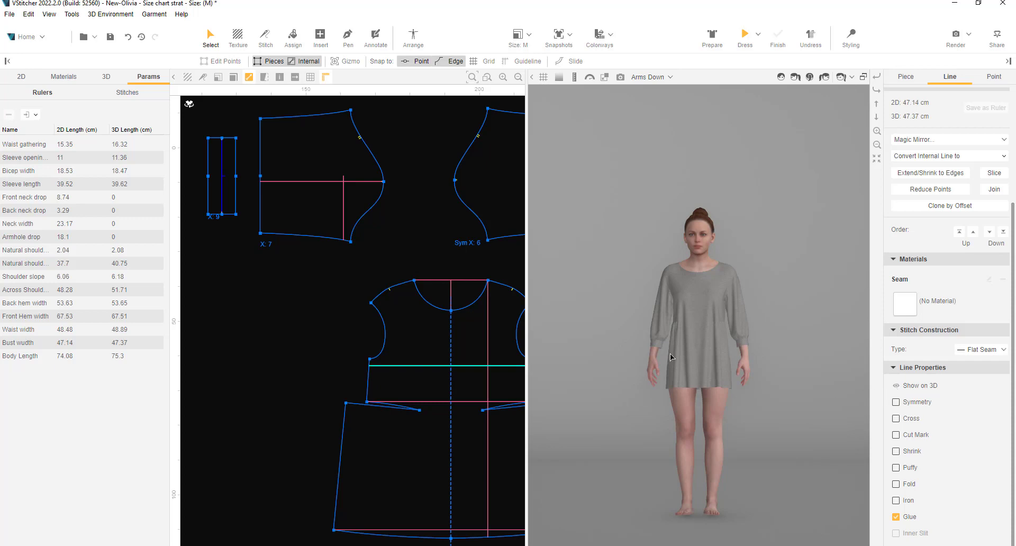
pyautogui.scroll(5, 594, 273)
pyautogui.moveTo(594, 273); pyautogui.dragTo(662, 286, button='right')
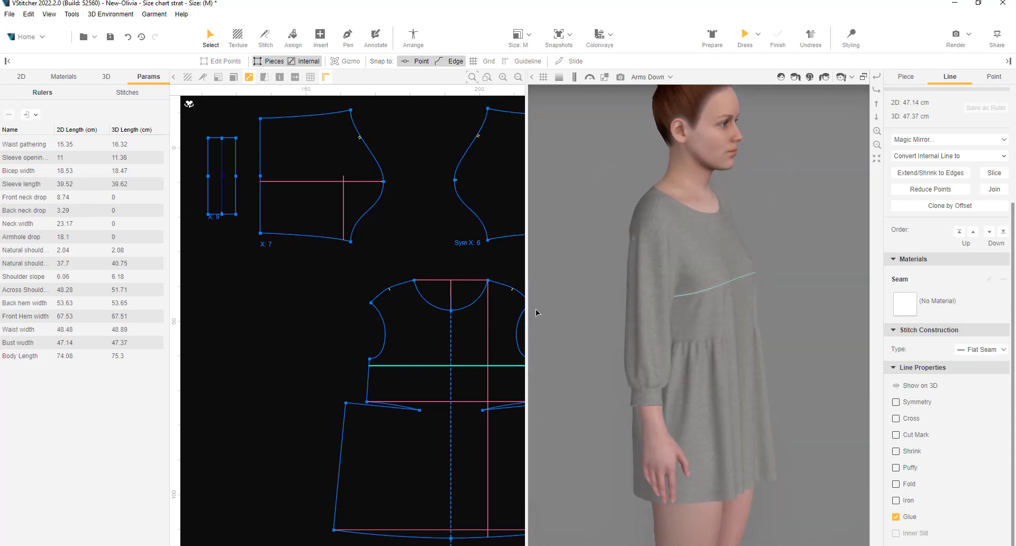
# - Move the front piece's bust line up to the underarm corners of the armholes and return to the pattern-only view
pyautogui.scroll(1, 501, 312)
pyautogui.scroll(4, 599, 295)
pyautogui.scroll(2, 358, 375)
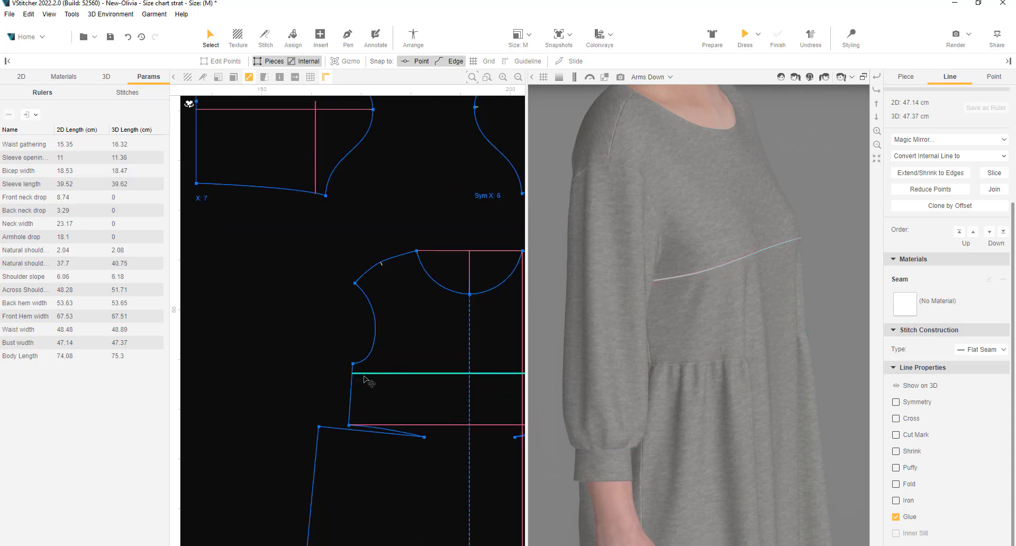
pyautogui.moveTo(367, 380); pyautogui.dragTo(282, 366, button='middle')
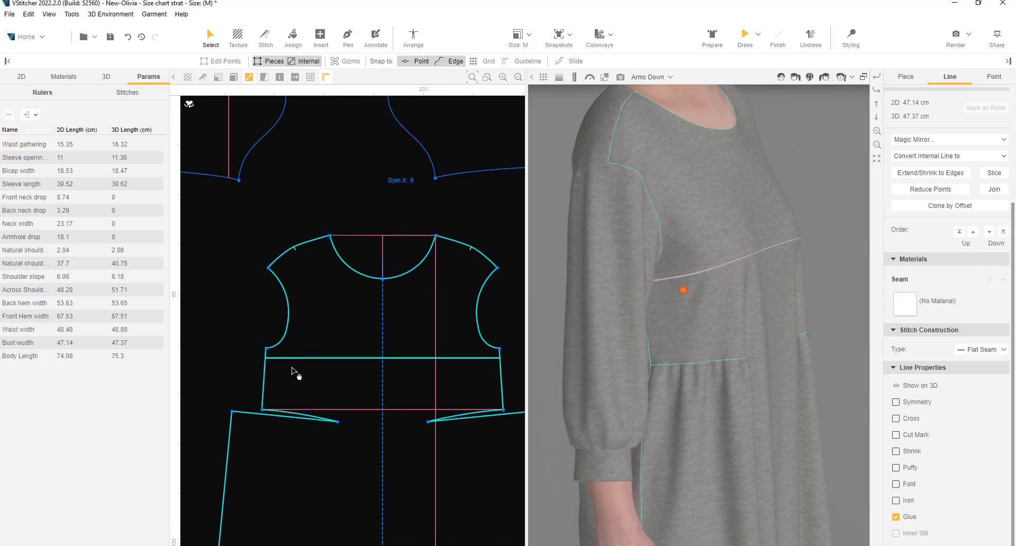
pyautogui.moveTo(283, 358); pyautogui.dragTo(267, 347)
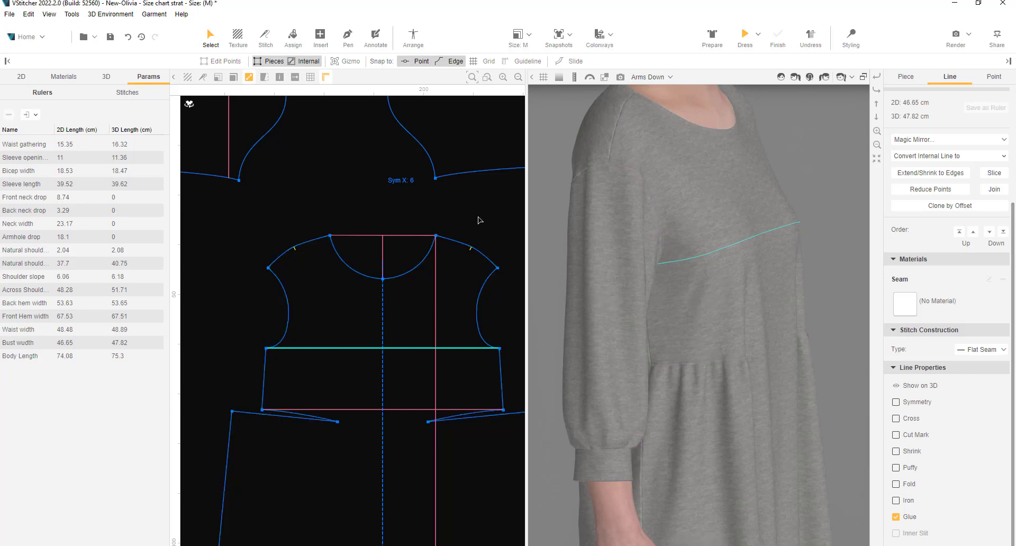
pyautogui.press('space')
# - Group the front piece's six internal measurement lines, including neckline, body length, bust, waist and hem
pyautogui.scroll(-3, 488, 238)
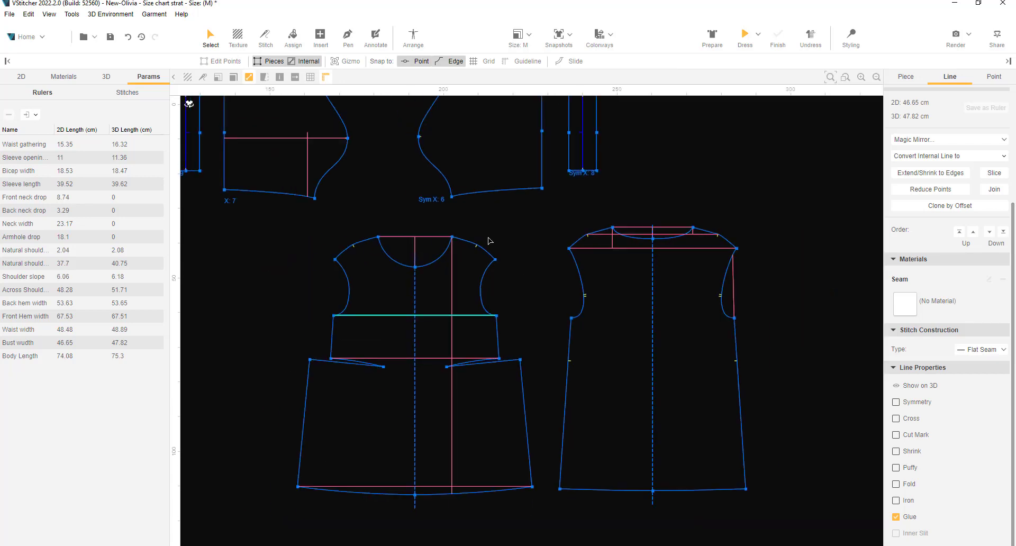
pyautogui.scroll(-3, 524, 268)
pyautogui.moveTo(520, 267); pyautogui.dragTo(513, 305, button='middle')
pyautogui.scroll(2, 498, 303)
pyautogui.click(524, 295)
pyautogui.click(411, 284)
pyautogui.keyDown('shift'); pyautogui.click(455, 320); pyautogui.keyUp('shift')
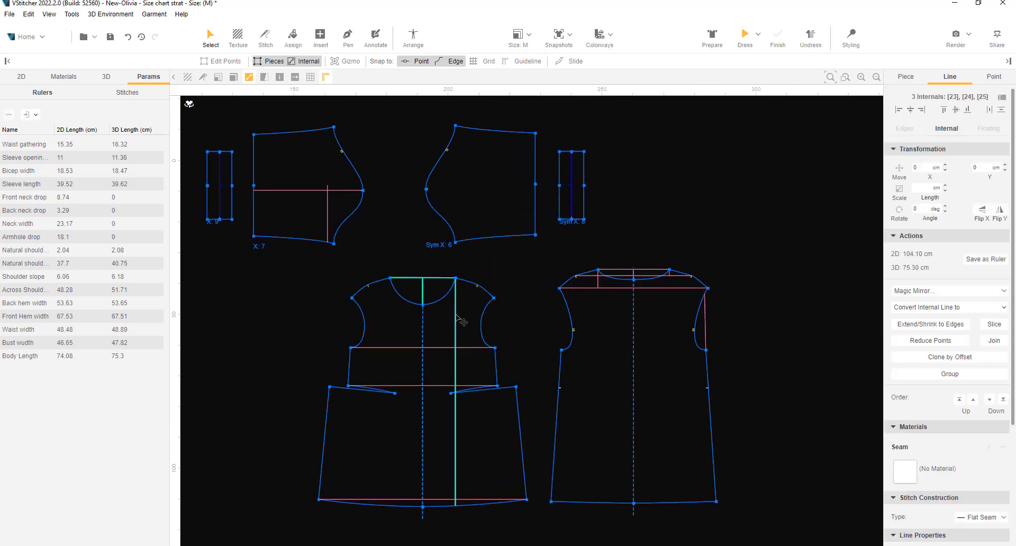
pyautogui.keyDown('shift'); pyautogui.click(424, 348); pyautogui.keyUp('shift')
pyautogui.keyDown('shift'); pyautogui.click(430, 386); pyautogui.keyUp('shift')
pyautogui.keyDown('shift'); pyautogui.click(436, 500); pyautogui.keyUp('shift')
pyautogui.keyDown('shift'); pyautogui.click(435, 500); pyautogui.keyUp('shift')
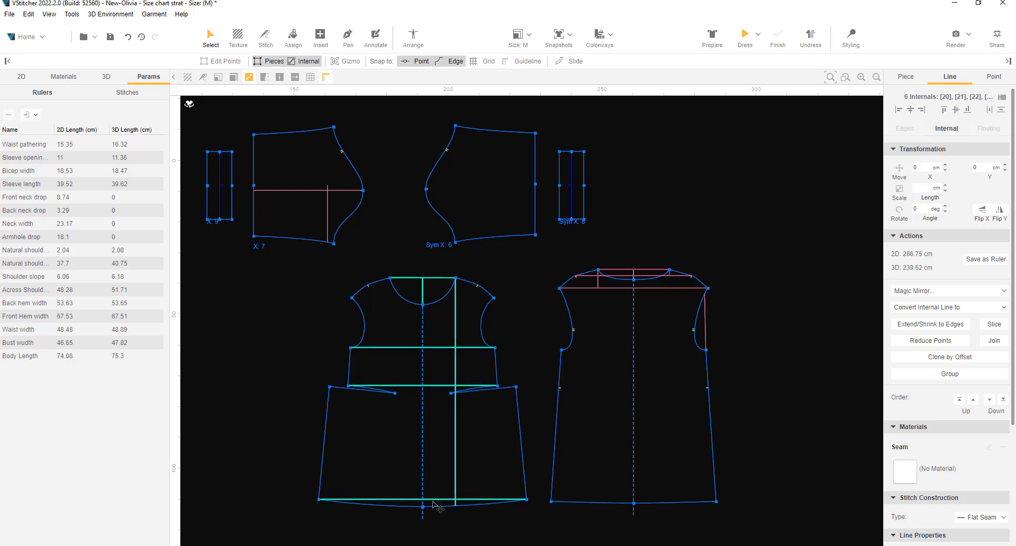
pyautogui.rightClick(433, 500)
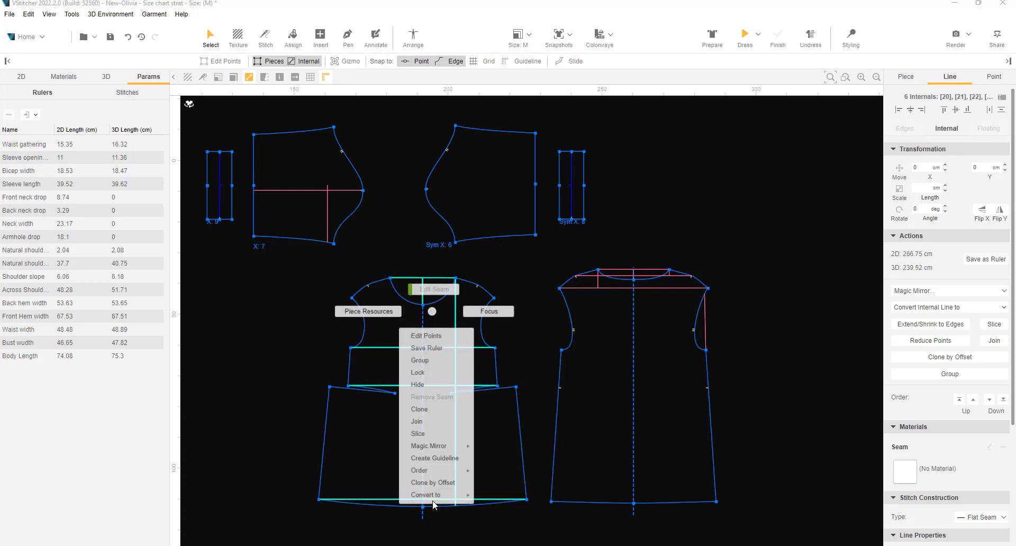
pyautogui.click(429, 364)
# - Rename the front piece's new line group as Measure lines
pyautogui.click(21, 77)
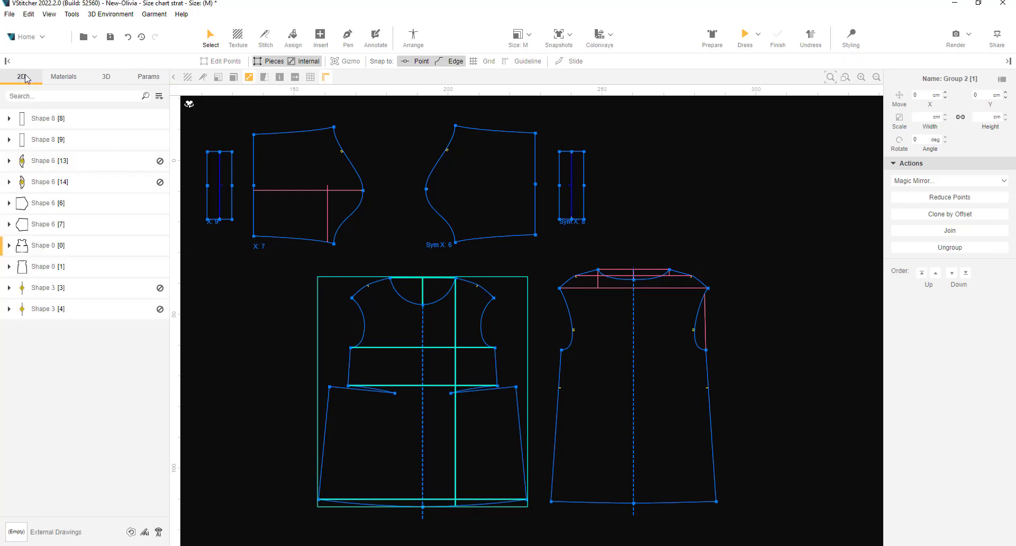
pyautogui.click(9, 245)
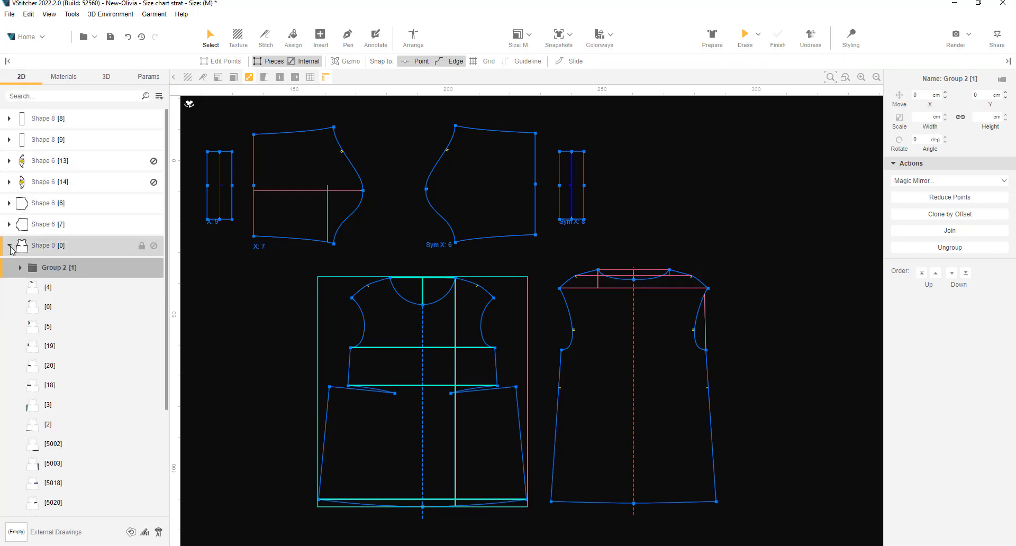
pyautogui.doubleClick(53, 271)
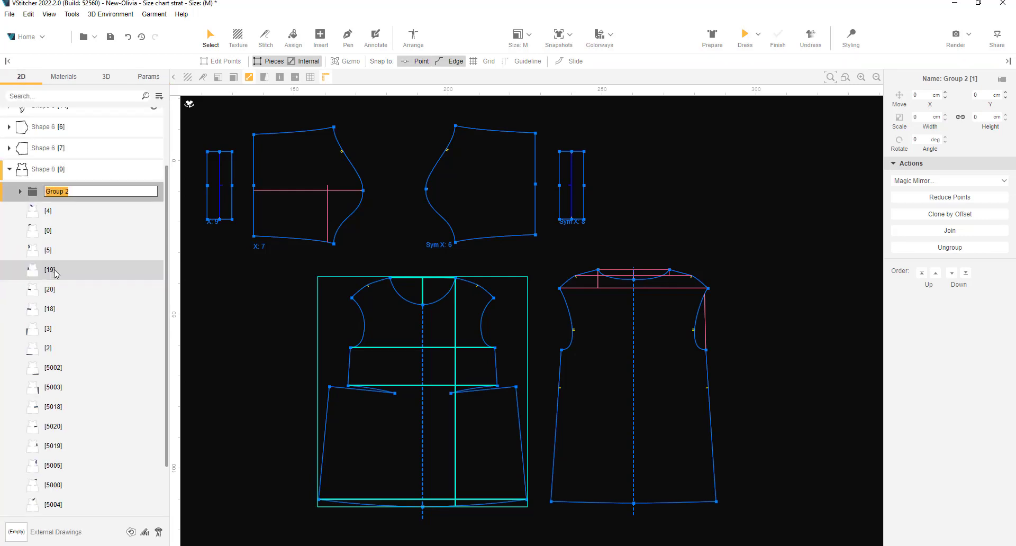
pyautogui.write('Measure lines')
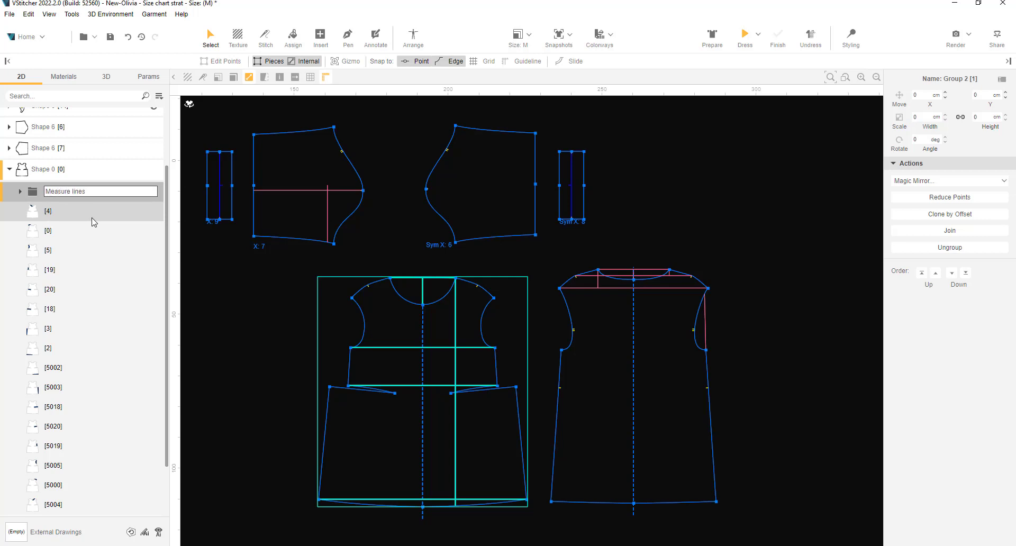
pyautogui.press('Return')
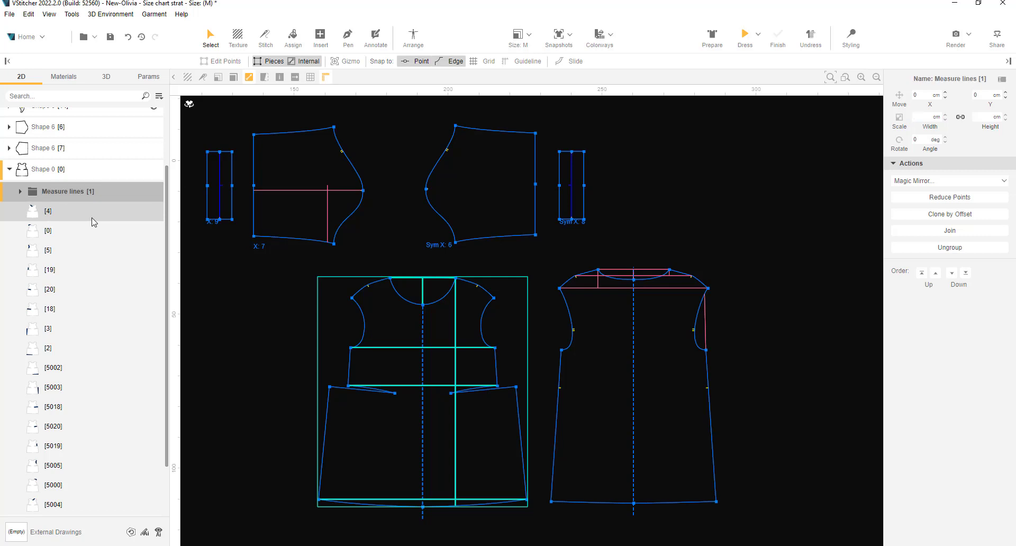
# - Lock and hide the front piece's Measure lines group, then return to the saved rulers list
pyautogui.click(226, 285)
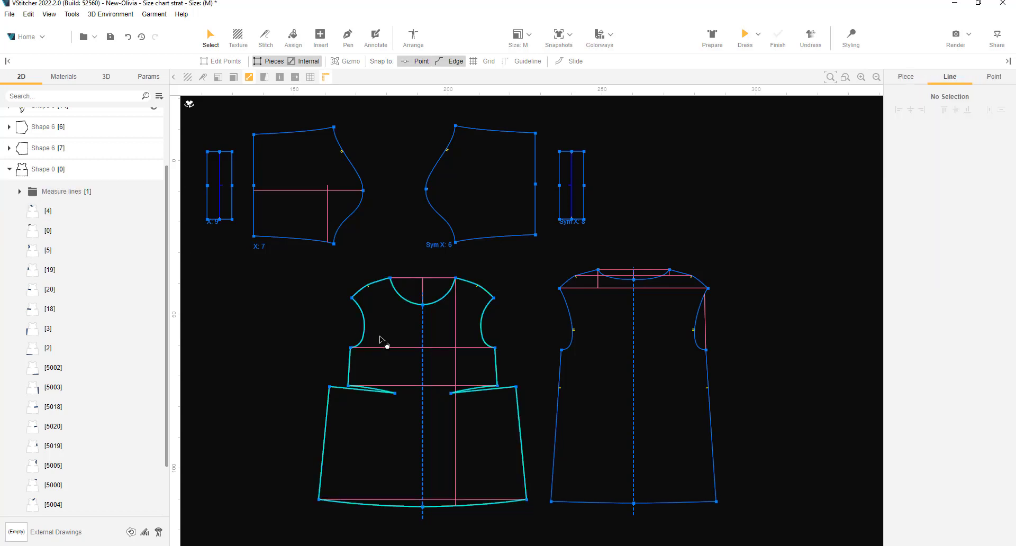
pyautogui.click(390, 347)
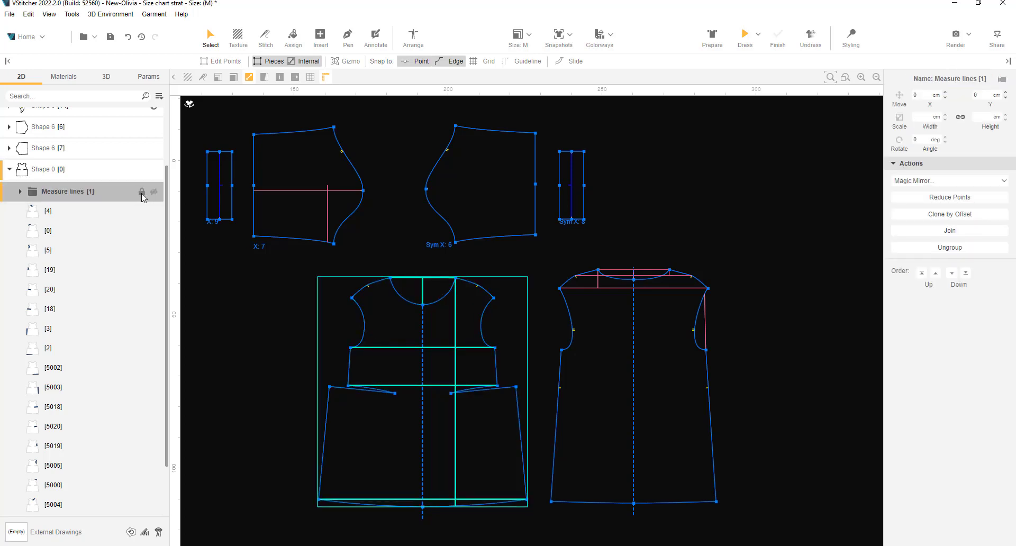
pyautogui.click(397, 378)
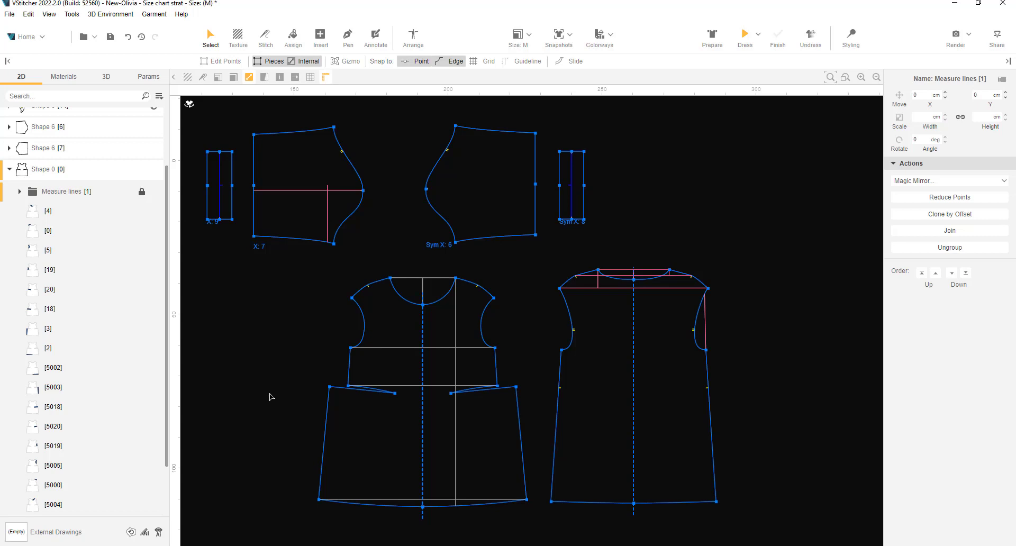
pyautogui.rightClick(394, 356)
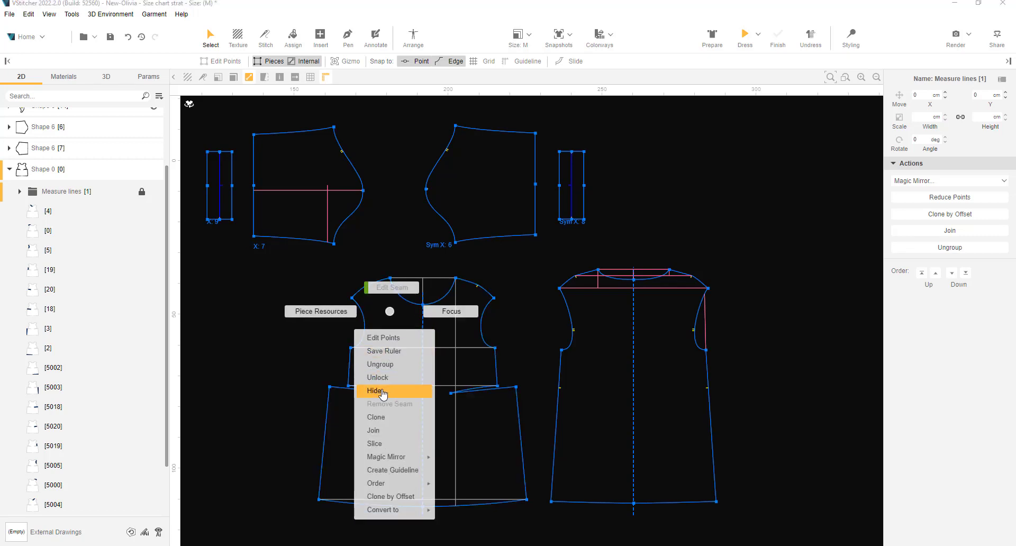
pyautogui.click(376, 391)
pyautogui.click(148, 76)
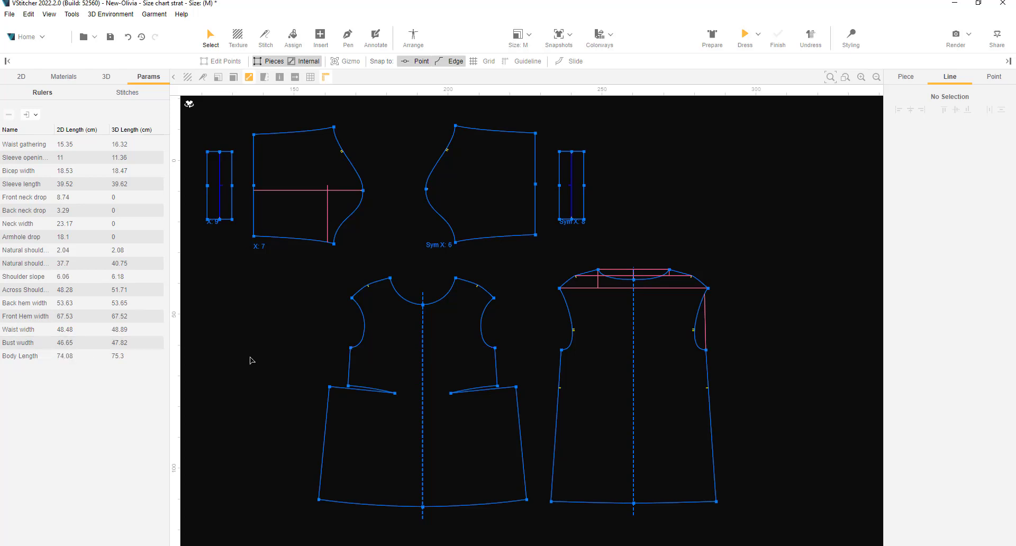
# - Group the back piece's six internal armhole, shoulder and neck measurement lines, leaving out the centre neck drop line
pyautogui.scroll(3, 632, 287)
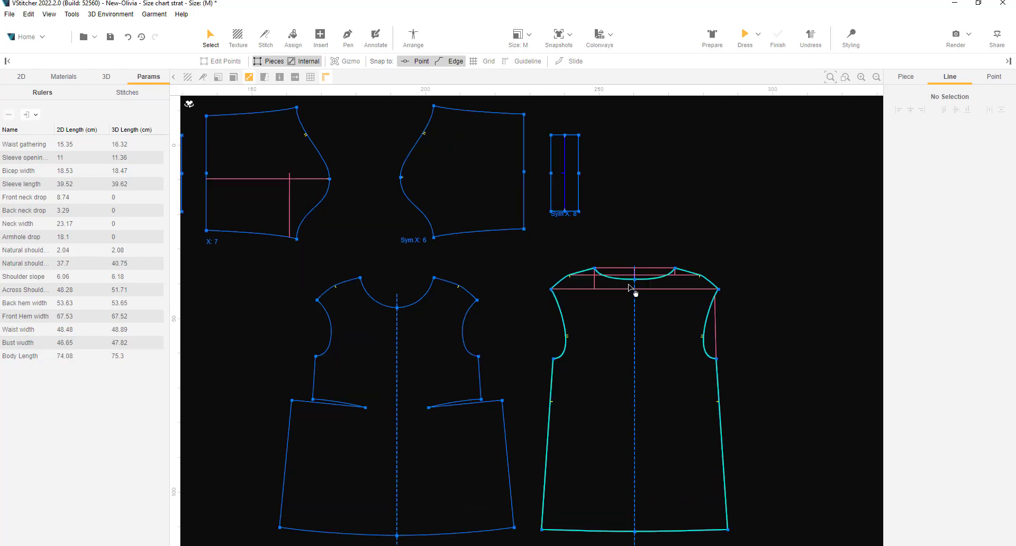
pyautogui.scroll(1, 632, 288)
pyautogui.click(754, 325)
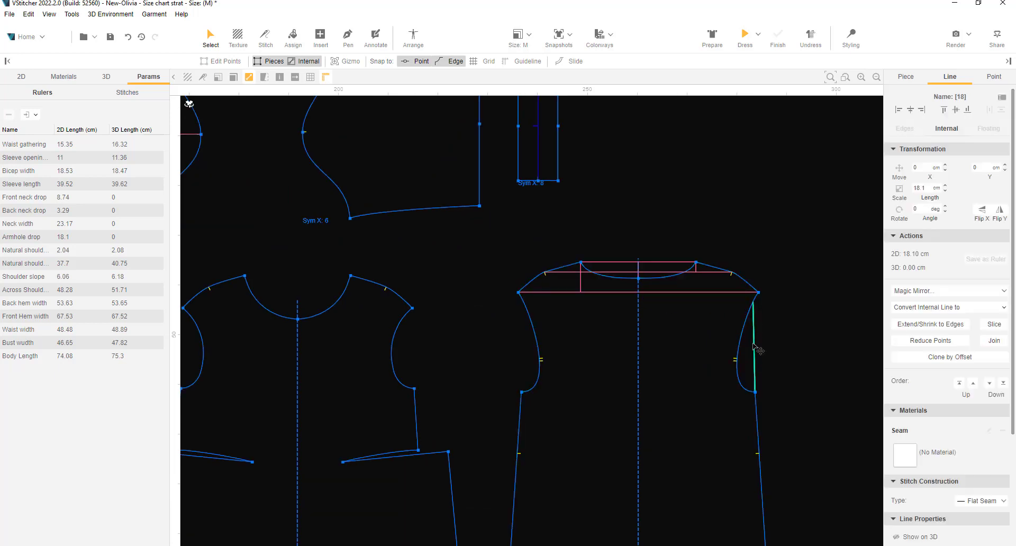
pyautogui.keyDown('shift'); pyautogui.click(693, 294); pyautogui.keyUp('shift')
pyautogui.keyDown('shift'); pyautogui.click(581, 281); pyautogui.keyUp('shift')
pyautogui.keyDown('shift'); pyautogui.click(563, 272); pyautogui.keyUp('shift')
pyautogui.keyDown('shift'); pyautogui.click(600, 262); pyautogui.keyUp('shift')
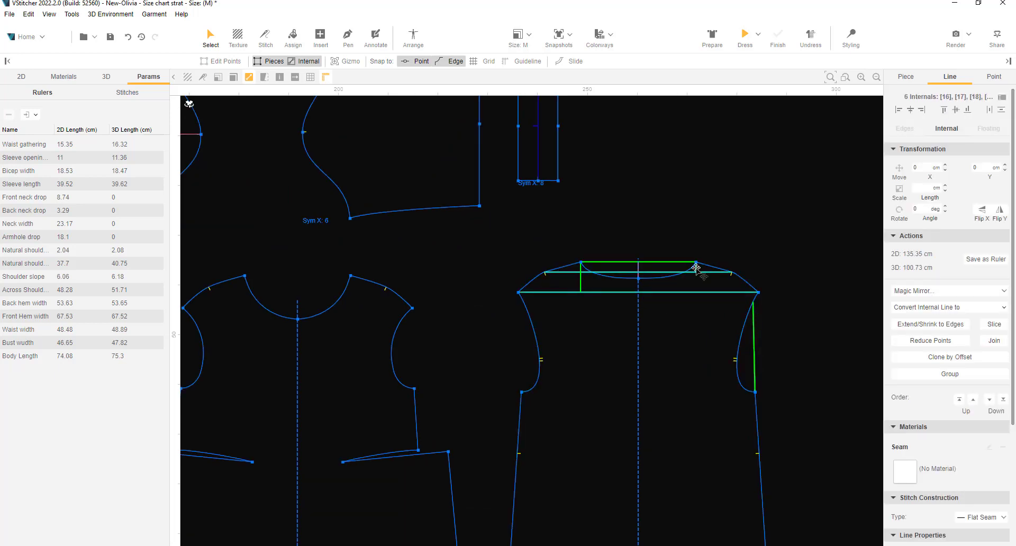
pyautogui.keyDown('shift'); pyautogui.click(696, 267); pyautogui.keyUp('shift')
pyautogui.rightClick(697, 271)
pyautogui.click(683, 319)
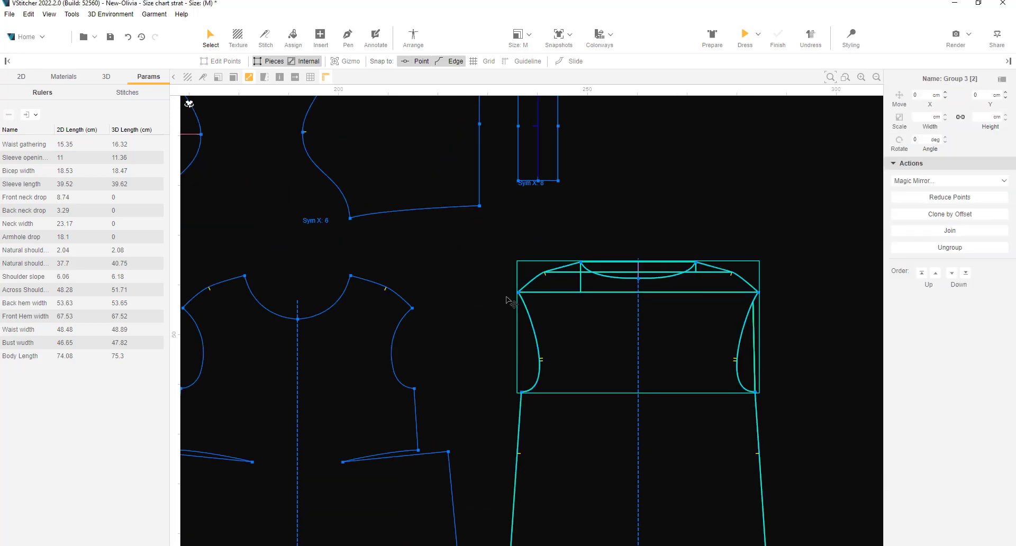
# - Rename the back piece's new line group as Measure lines, then lock and hide it
pyautogui.click(16, 79)
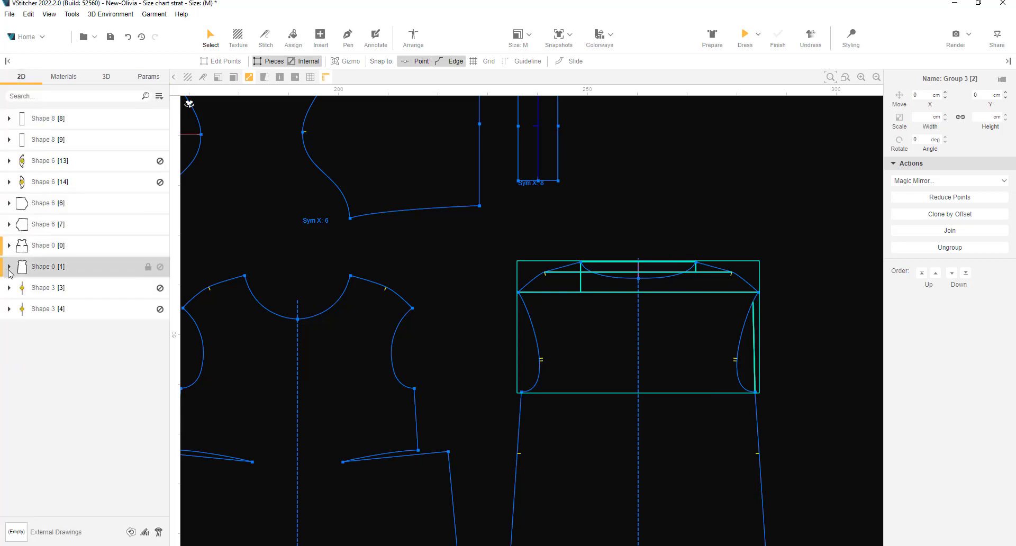
pyautogui.doubleClick(75, 280)
pyautogui.write('Measure line')
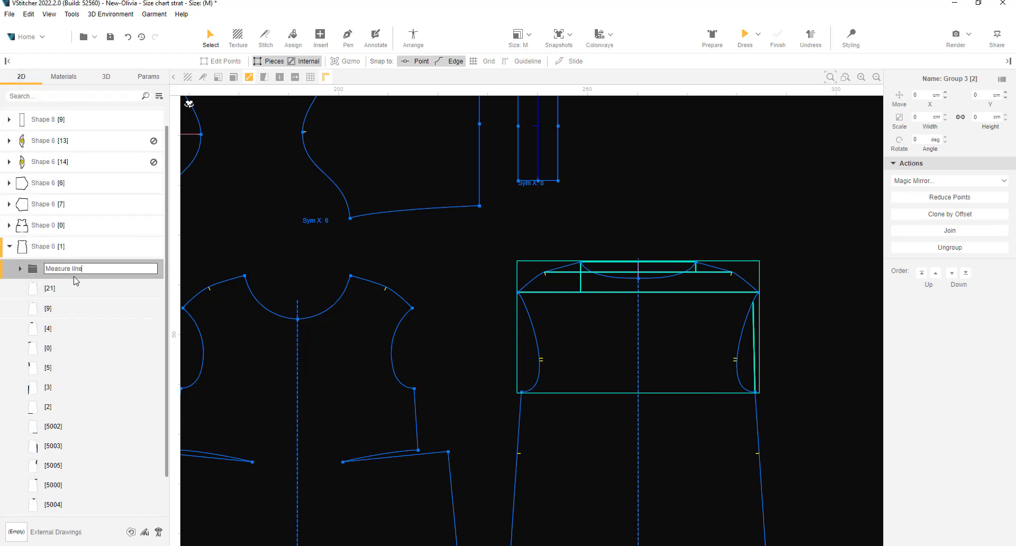
pyautogui.write('s')
pyautogui.press('Return')
pyautogui.click(154, 268)
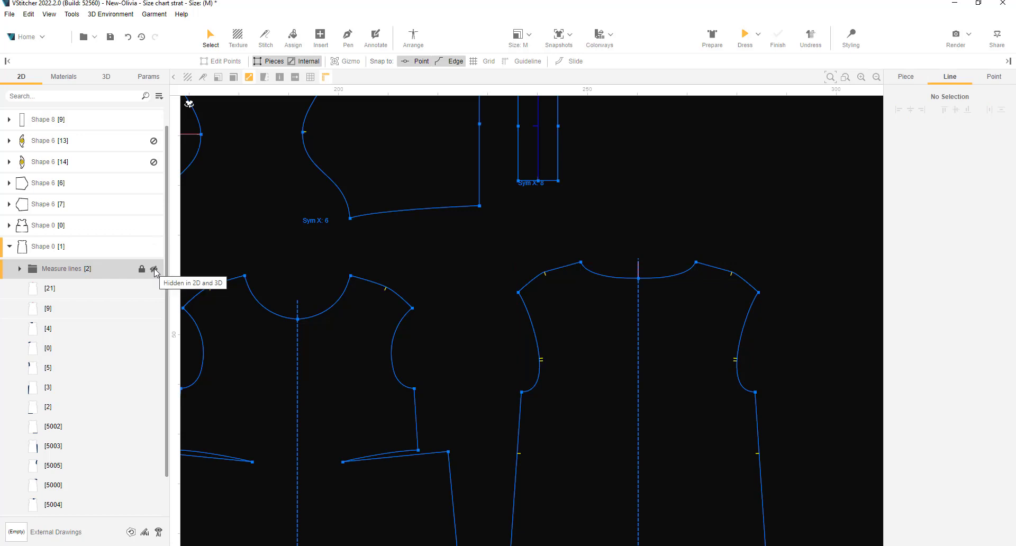
# - Group the horizontal and vertical internal measurement lines on the sleeve piece labelled X: 7
pyautogui.scroll(1, 156, 273)
pyautogui.scroll(5, 381, 261)
pyautogui.moveTo(268, 240); pyautogui.dragTo(349, 282, button='middle')
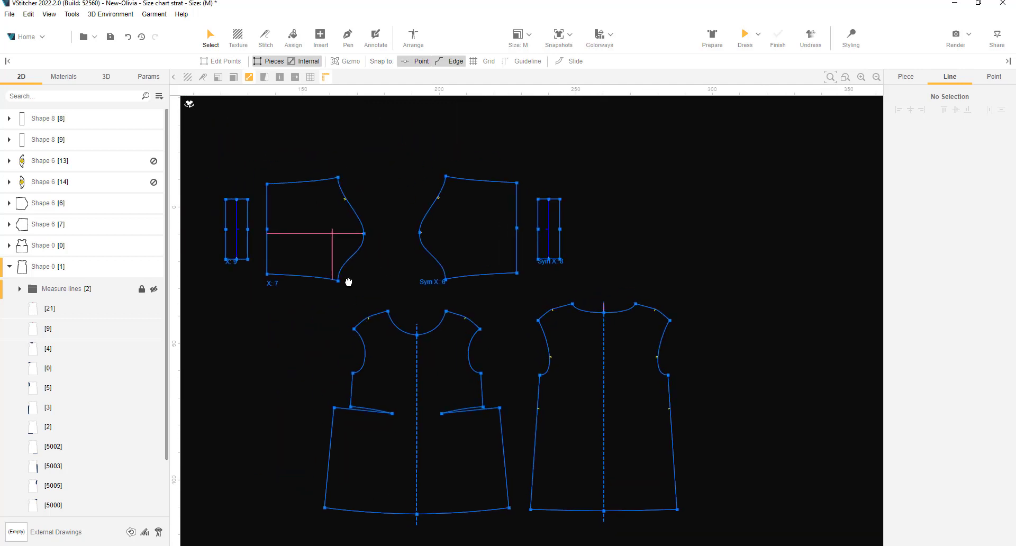
pyautogui.scroll(5, 348, 282)
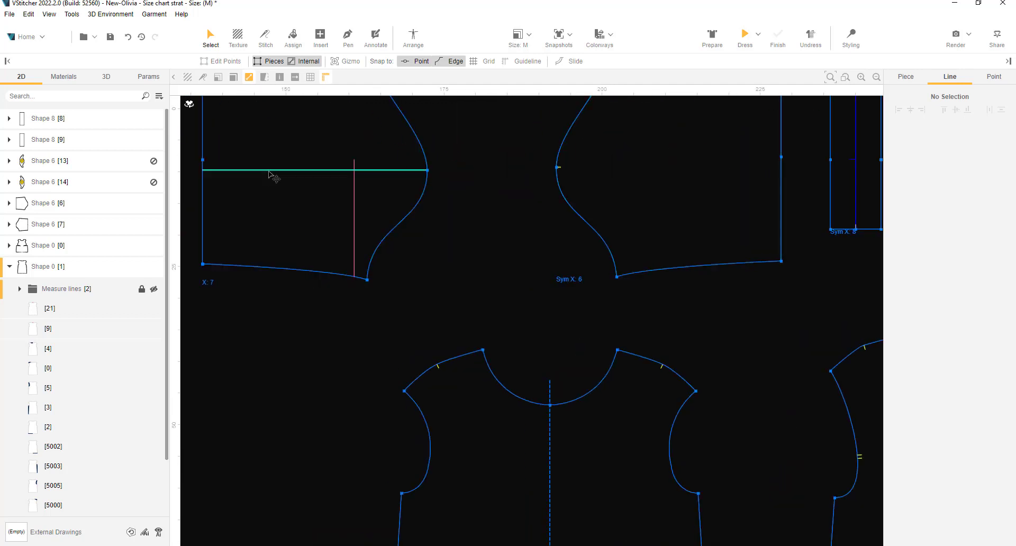
pyautogui.click(269, 171)
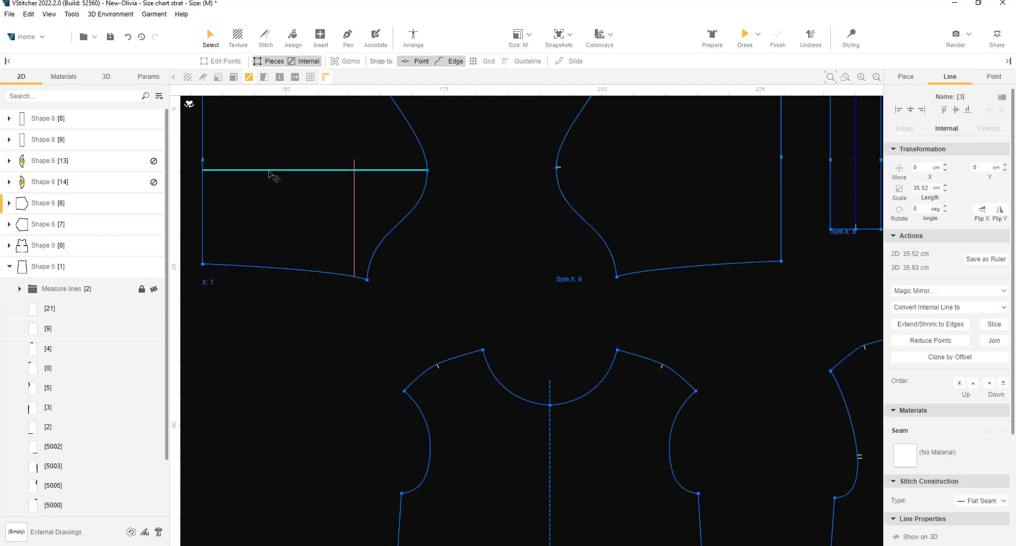
pyautogui.keyDown('shift'); pyautogui.click(355, 201); pyautogui.keyUp('shift')
pyautogui.rightClick(356, 202)
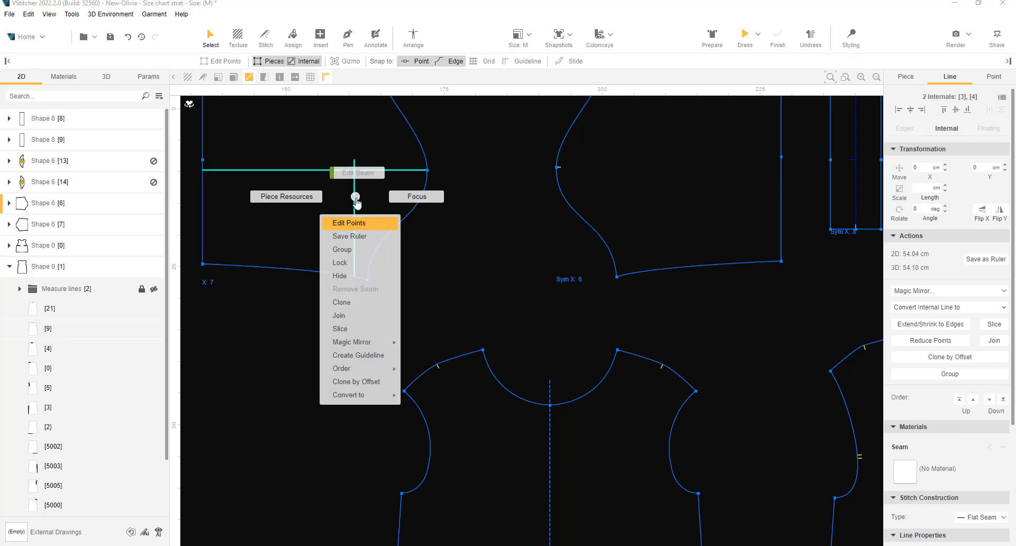
pyautogui.click(365, 251)
# - Rename the sleeve piece's new line group as Measure lines, then lock and hide it
pyautogui.click(9, 204)
pyautogui.write('Meas')
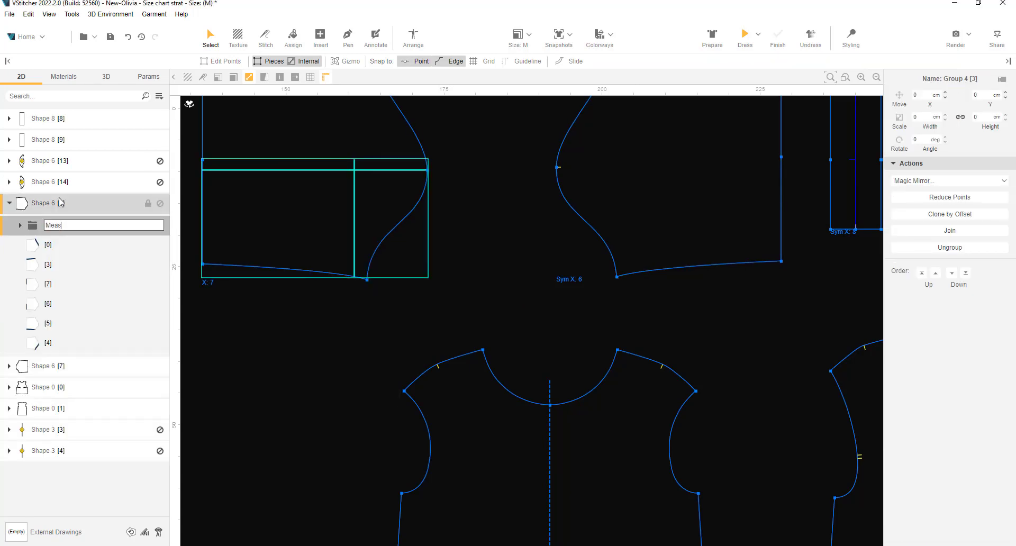
pyautogui.write('ure lines')
pyautogui.press('Return')
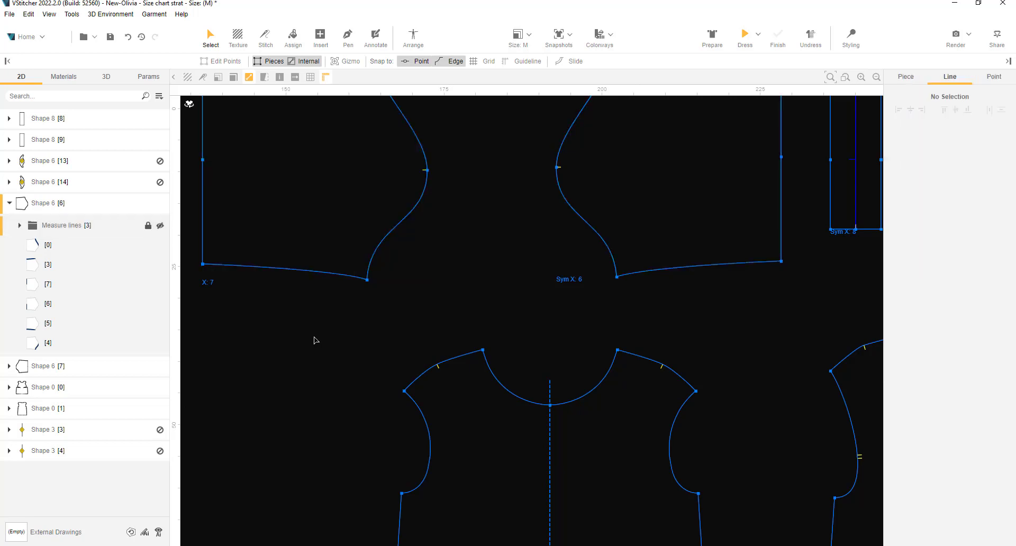
# - Export the saved rulers for all sizes to a CSV file named Test 123
pyautogui.scroll(-5, 315, 339)
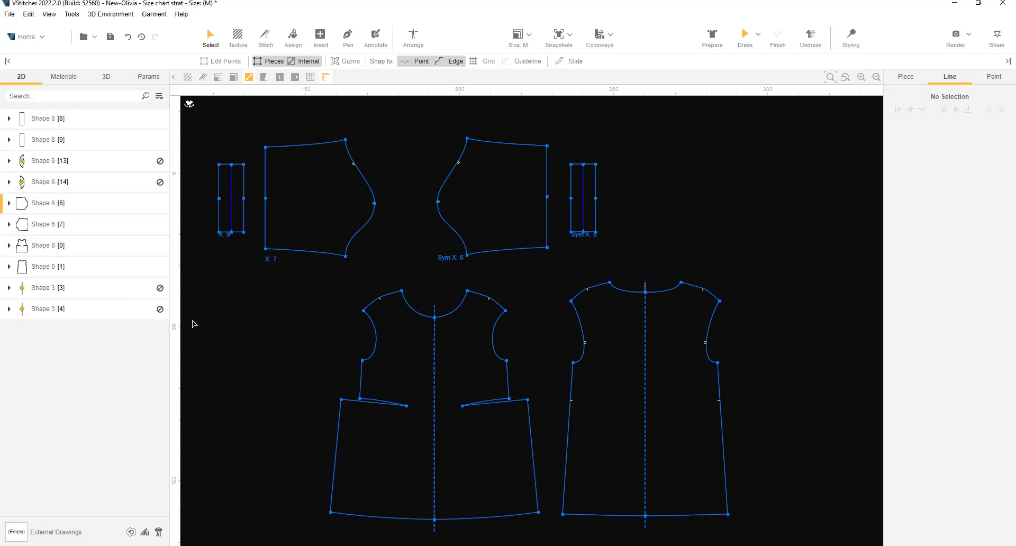
pyautogui.click(148, 76)
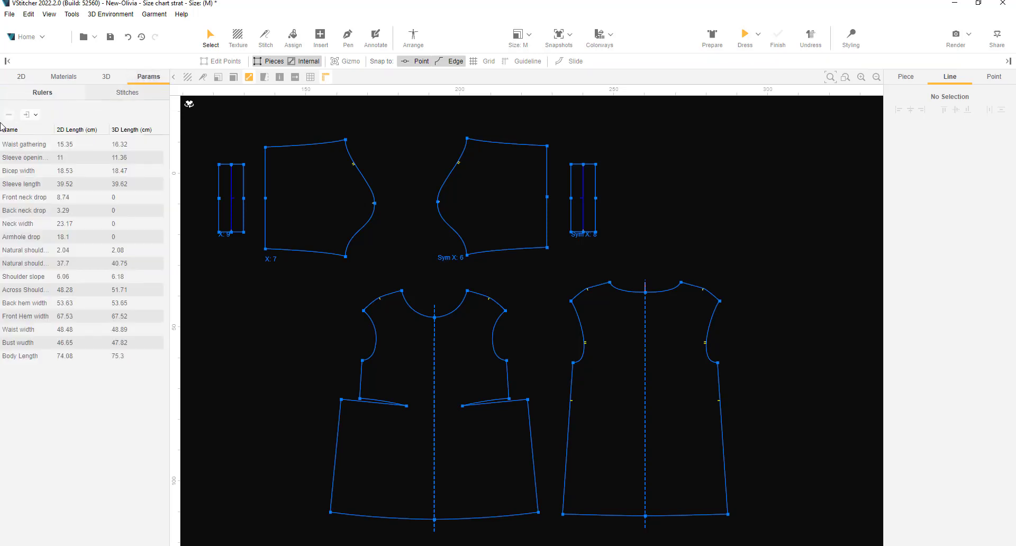
pyautogui.click(36, 115)
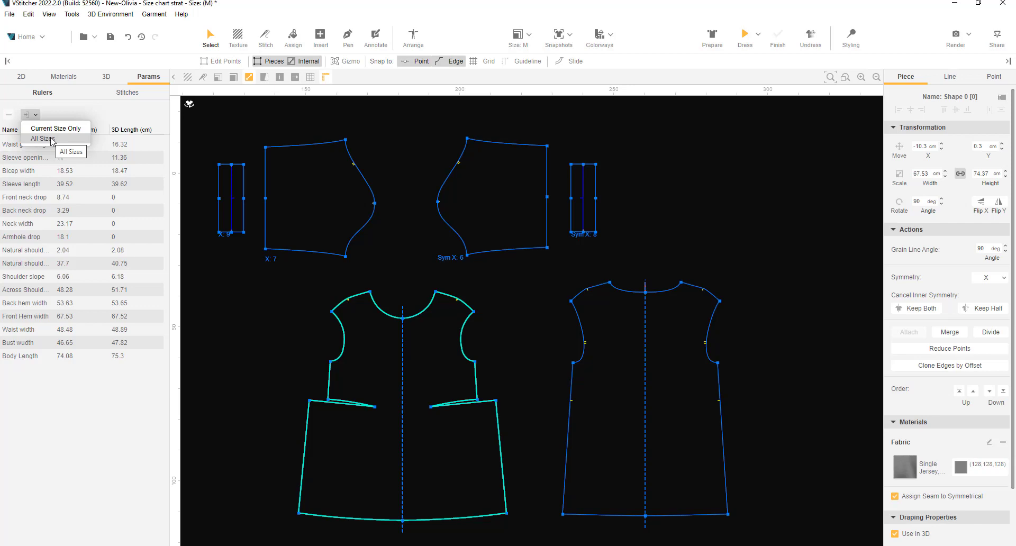
pyautogui.click(43, 139)
pyautogui.write('Test')
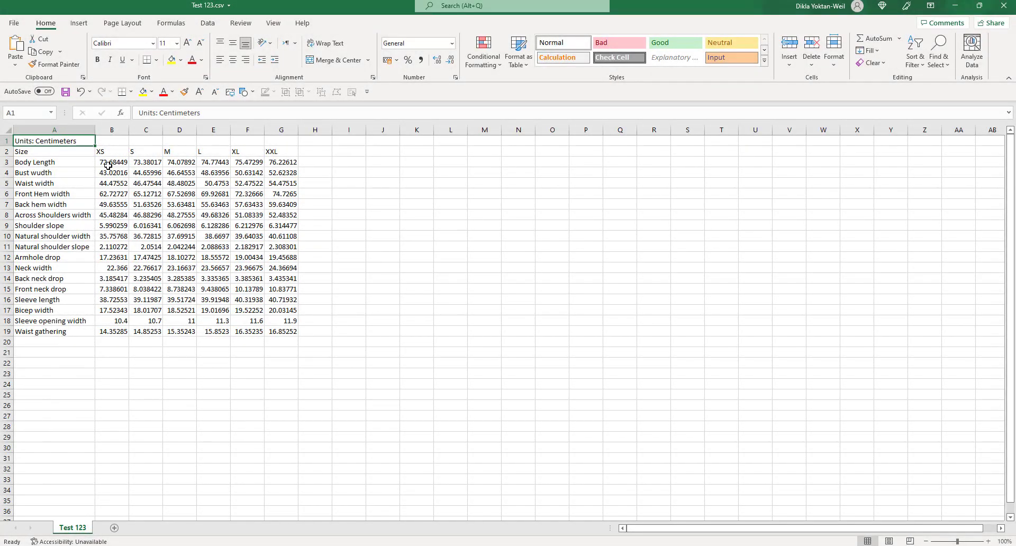
# - In the exported CSV in Excel, format the measurements in B3:G19 as numbers with 1 decimal place
pyautogui.moveTo(111, 162); pyautogui.dragTo(281, 332)
pyautogui.rightClick(110, 163)
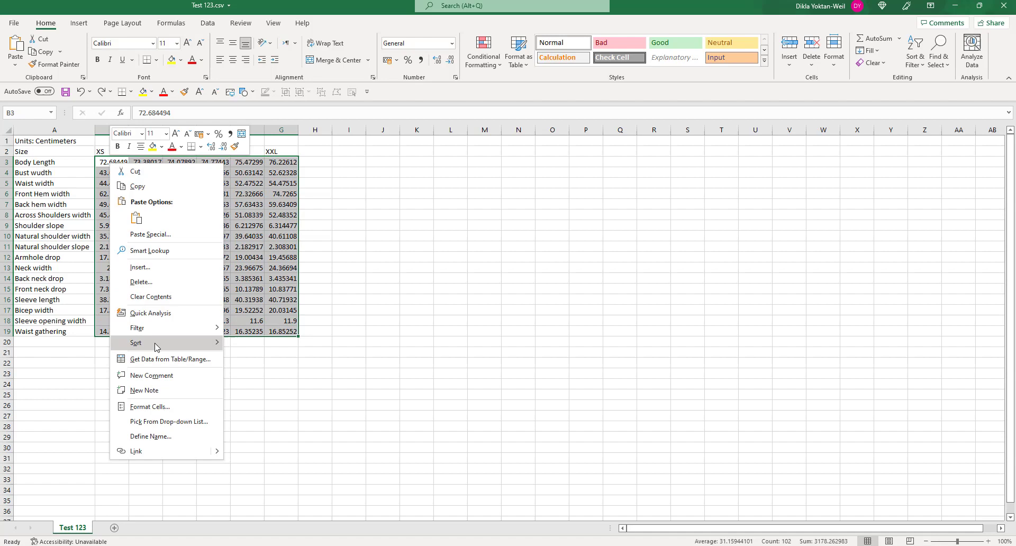
pyautogui.click(150, 406)
pyautogui.click(44, 329)
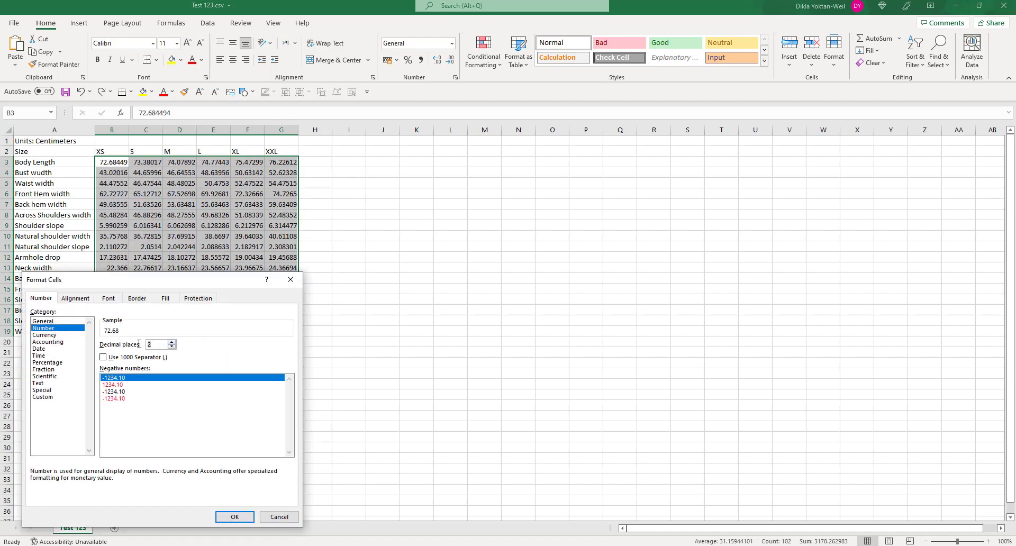
pyautogui.write('1')
pyautogui.press('Return')
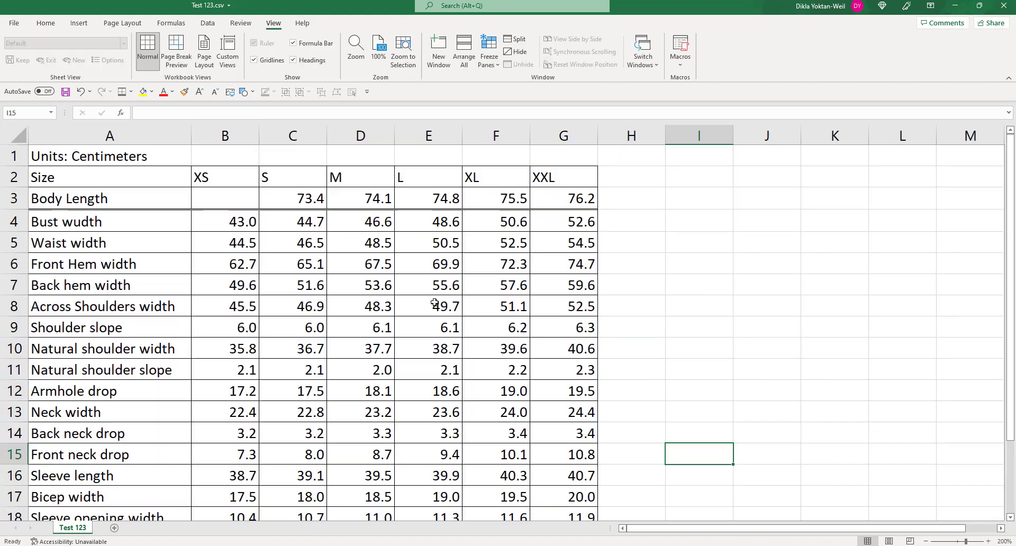
pyautogui.scroll(-1, 434, 296)
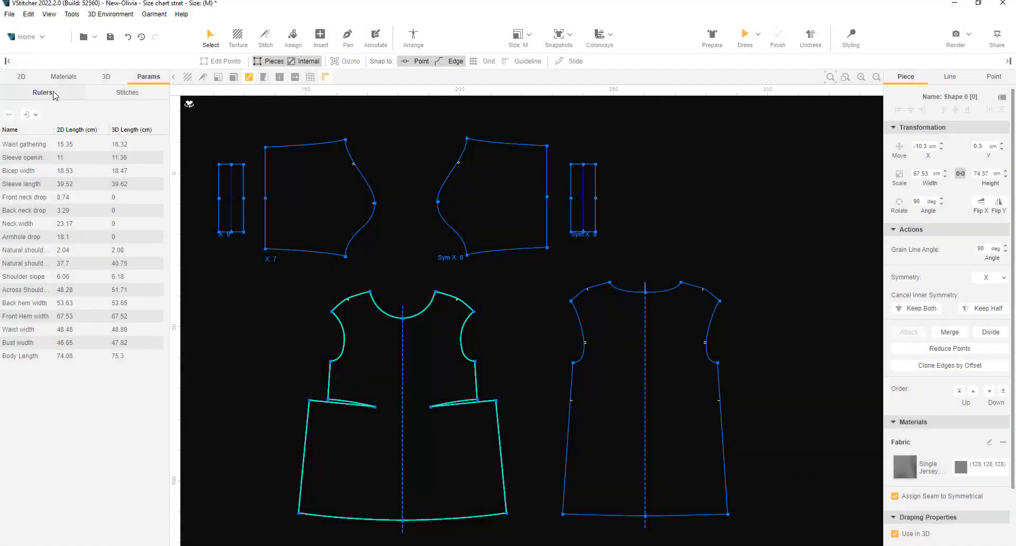
# - Back in VStitcher, create a tech pack with rulers for sizes XS to XXL, then view its Rulers sheet in Excel
pyautogui.click(9, 14)
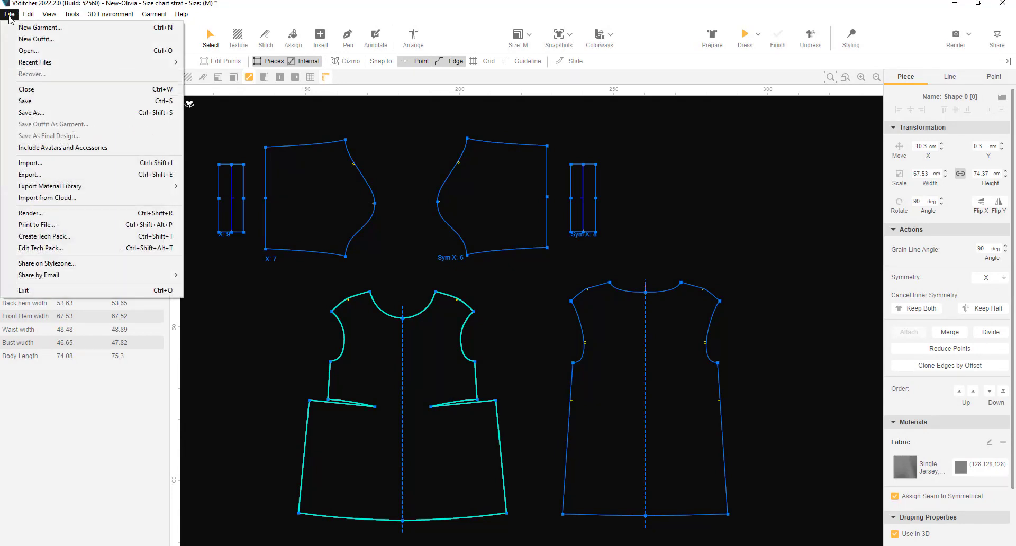
pyautogui.click(53, 238)
pyautogui.click(468, 359)
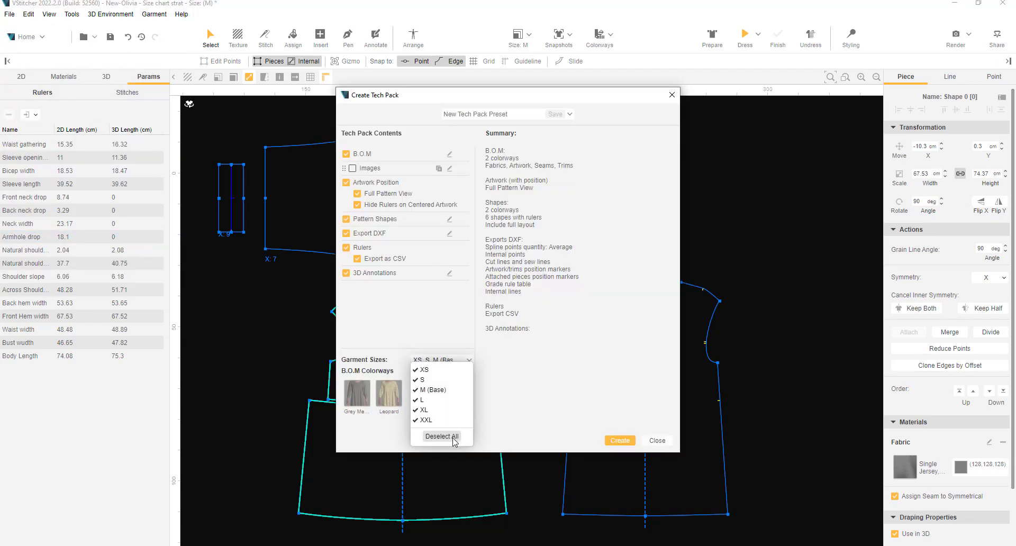
pyautogui.click(619, 440)
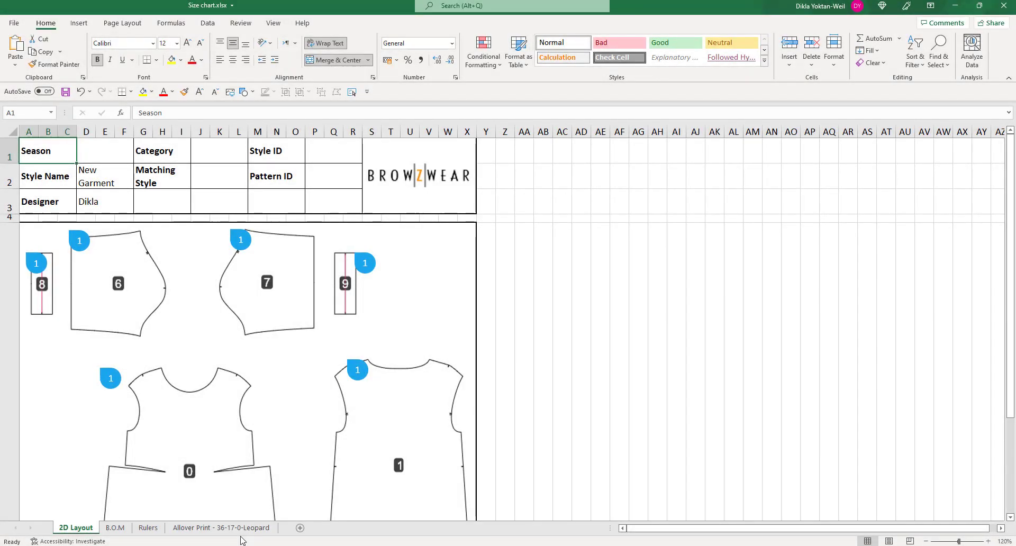
pyautogui.click(149, 528)
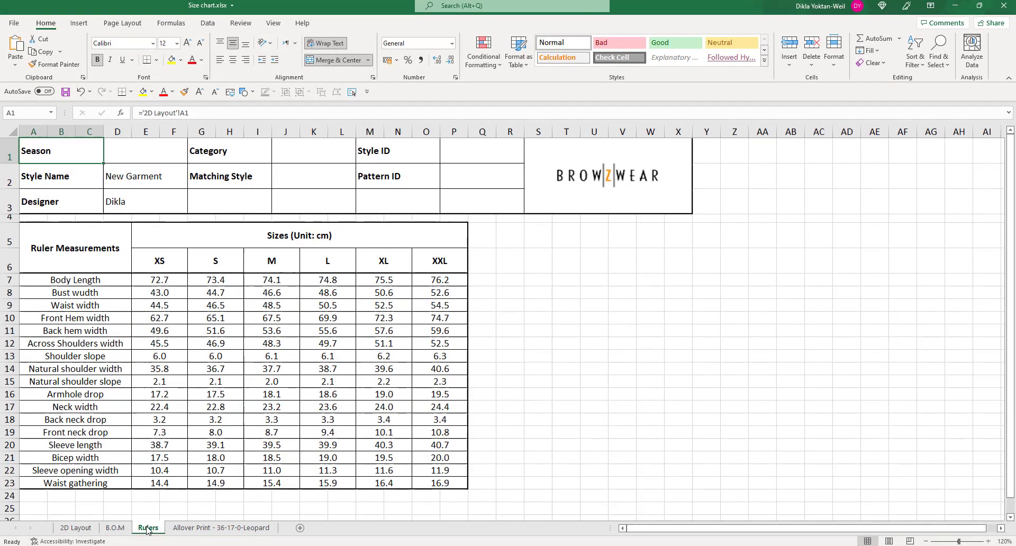